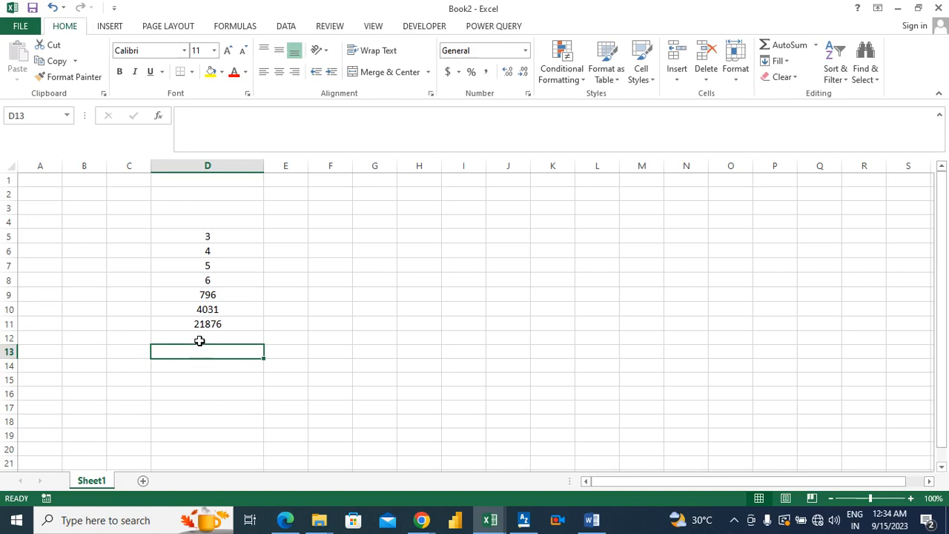
Format the numbers in D5:D11 with the Arial Black font at size 20.
left_click(199, 340)
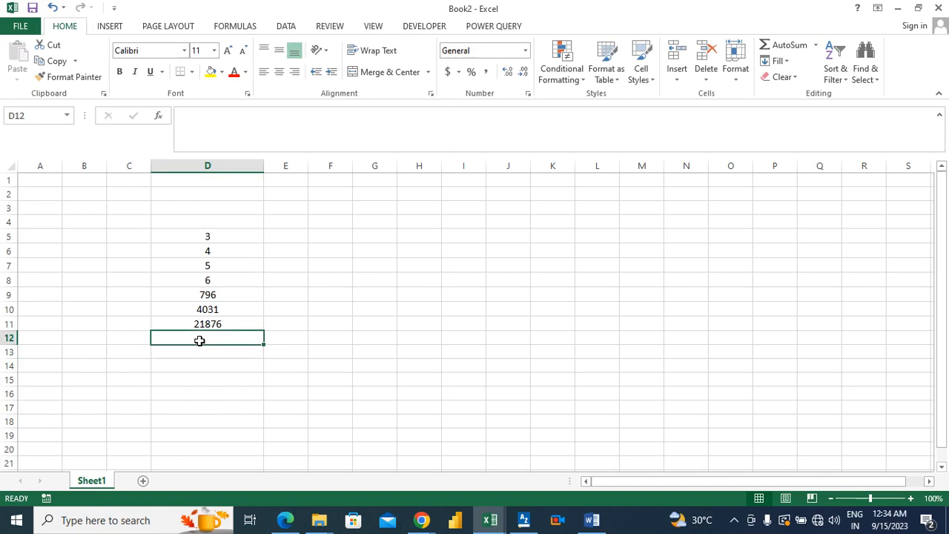
key("Left")
key("Right")
key("Left")
key("Right")
key("Up")
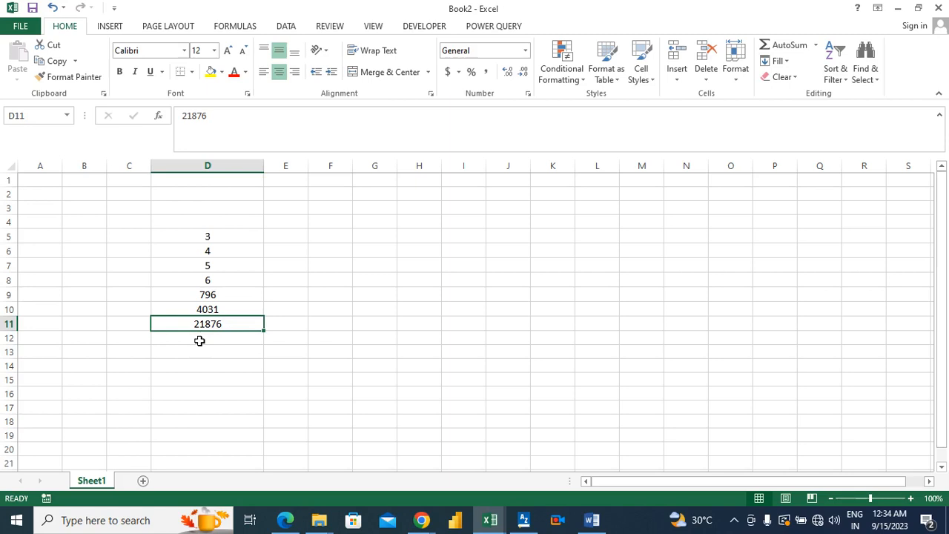
key("ctrl+shift+Up")
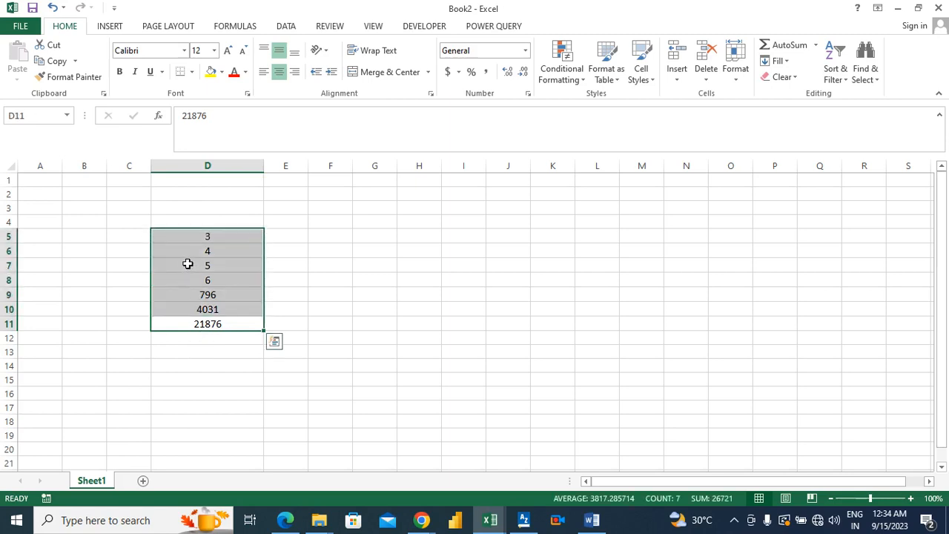
left_click(183, 51)
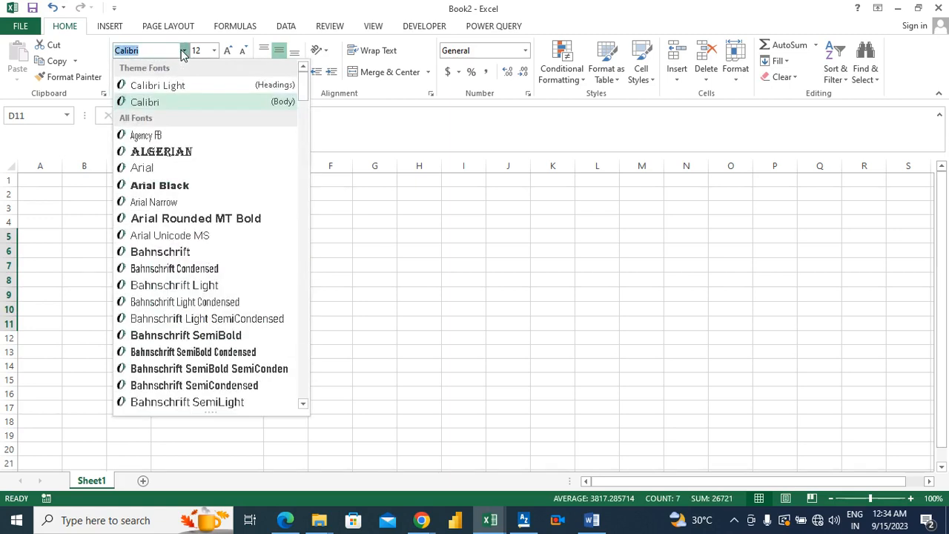
left_click(154, 185)
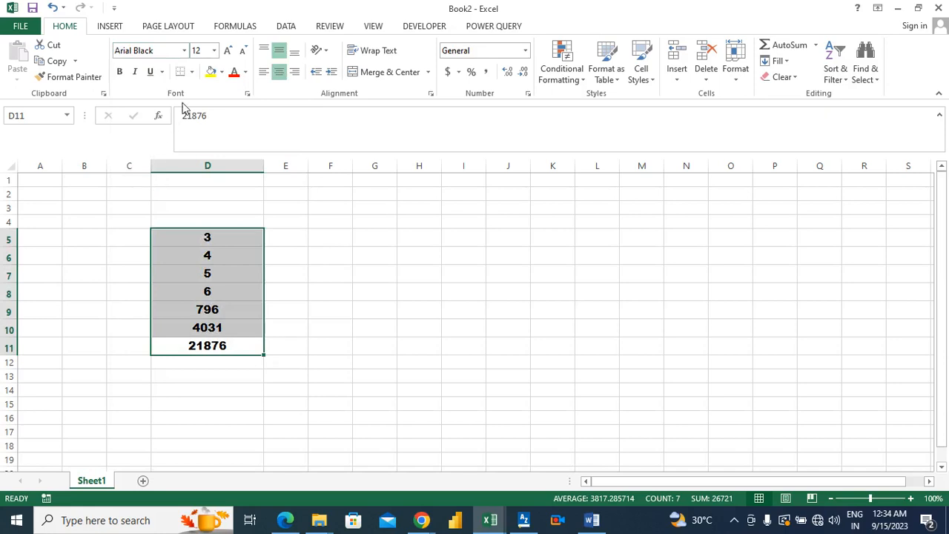
left_click(213, 51)
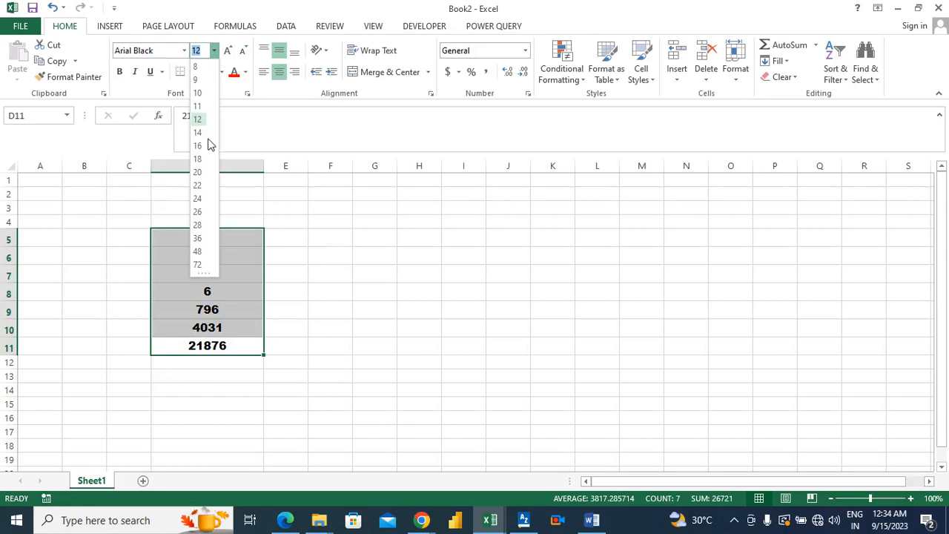
left_click(198, 172)
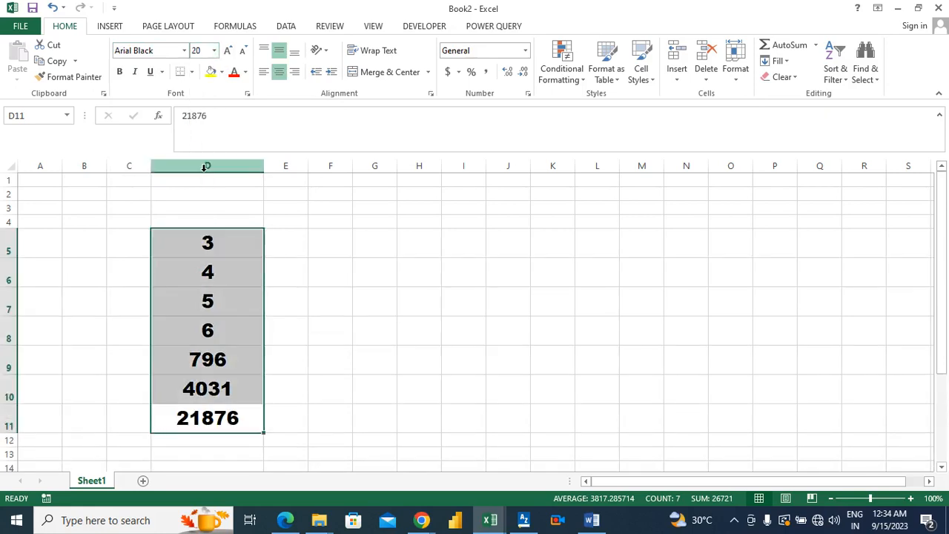
Enter the label "Total" in cell C12, beside the first empty cell below the numbers.
left_click(127, 442)
key("Left")
key("Right")
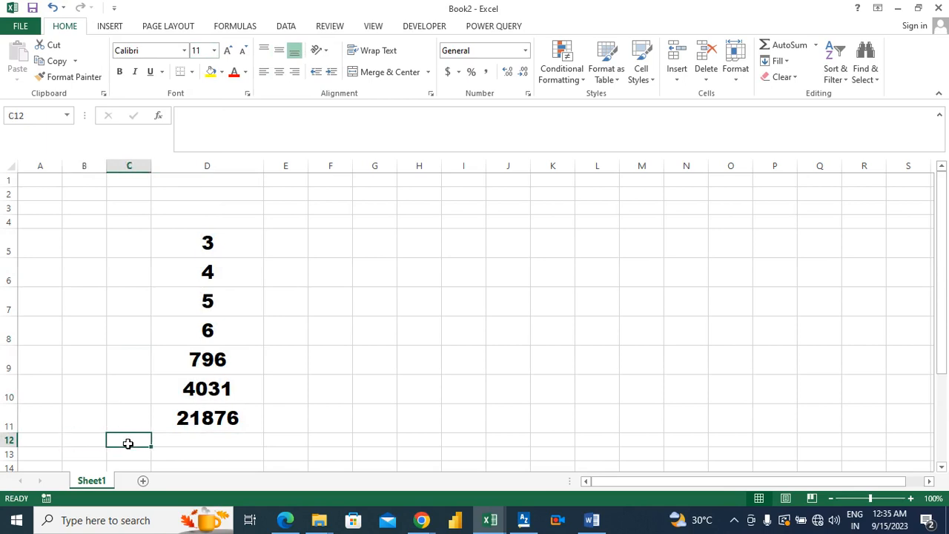
type("Tota")
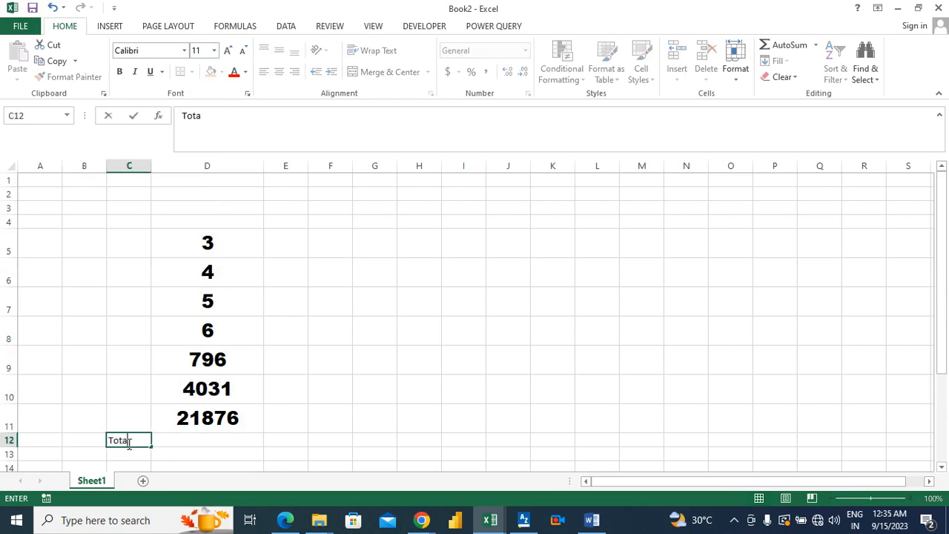
type("l")
key("Return")
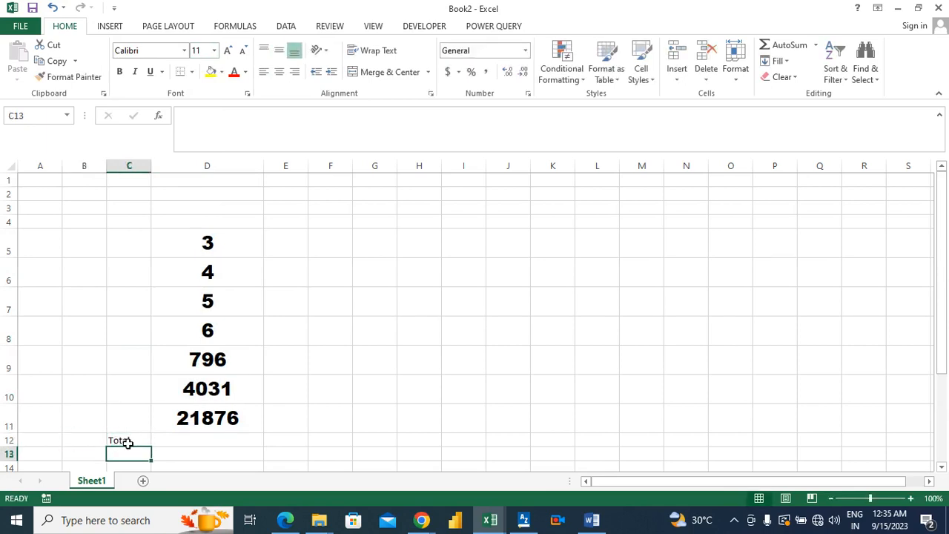
Format C12:D12 in Arial Black at size 20 and widen column C so the Total label fits.
key("Up")
key("Right")
key("Left")
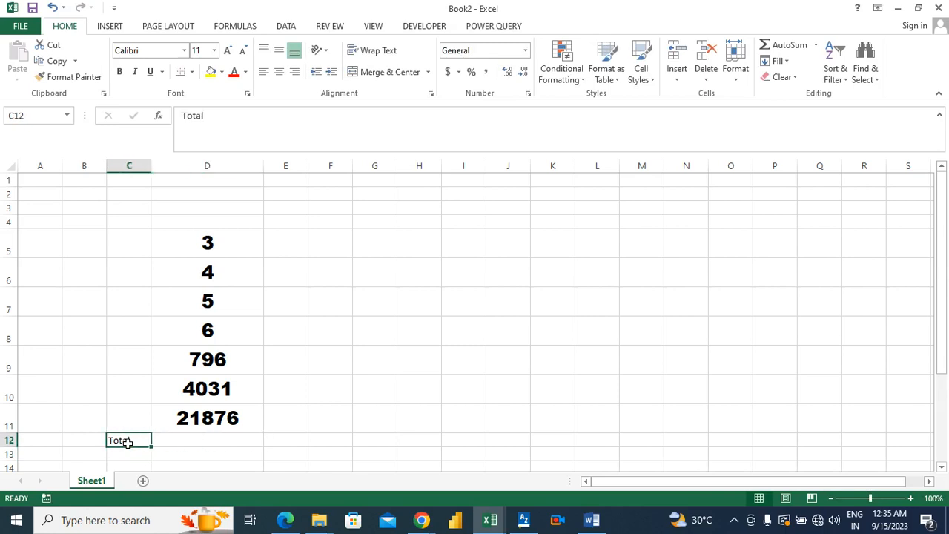
key("shift+Right")
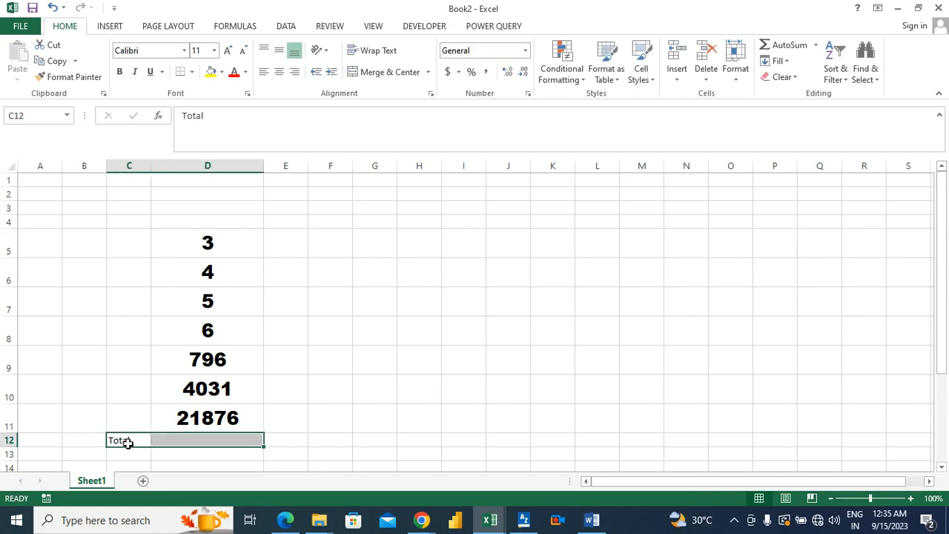
left_click(185, 51)
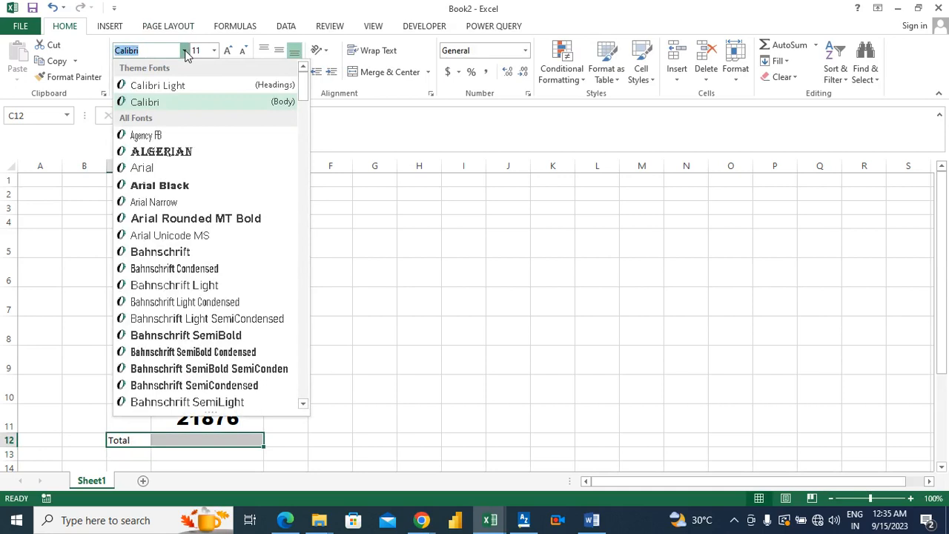
left_click(162, 186)
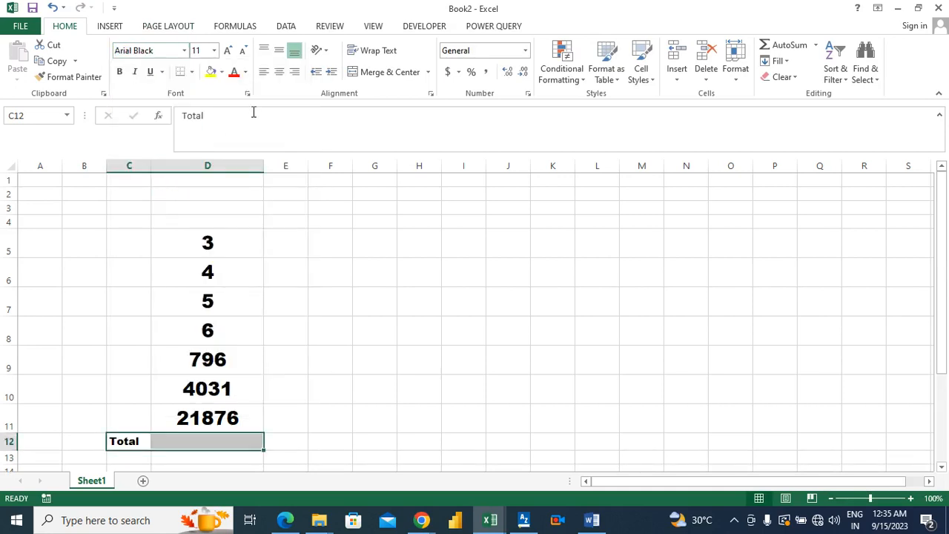
left_click(214, 51)
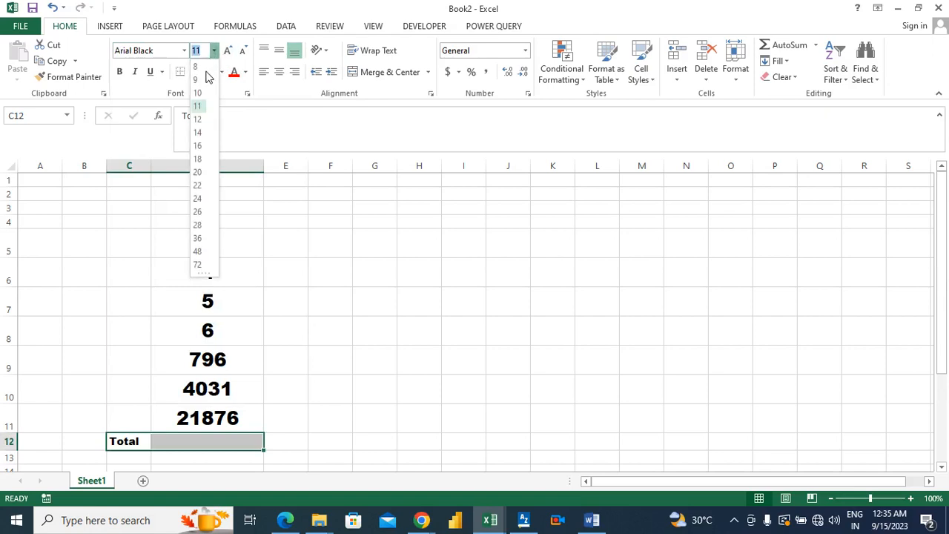
left_click(202, 172)
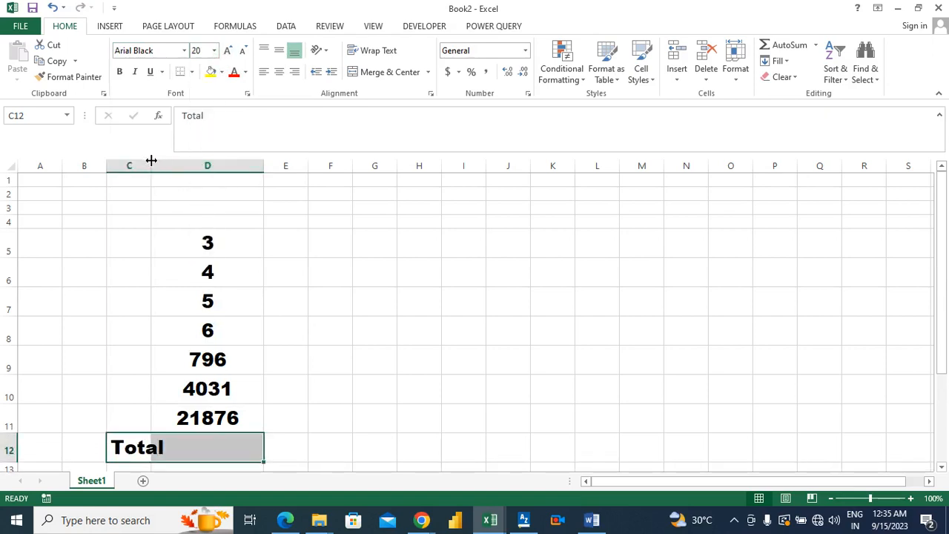
left_click_drag(151, 161, 218, 177)
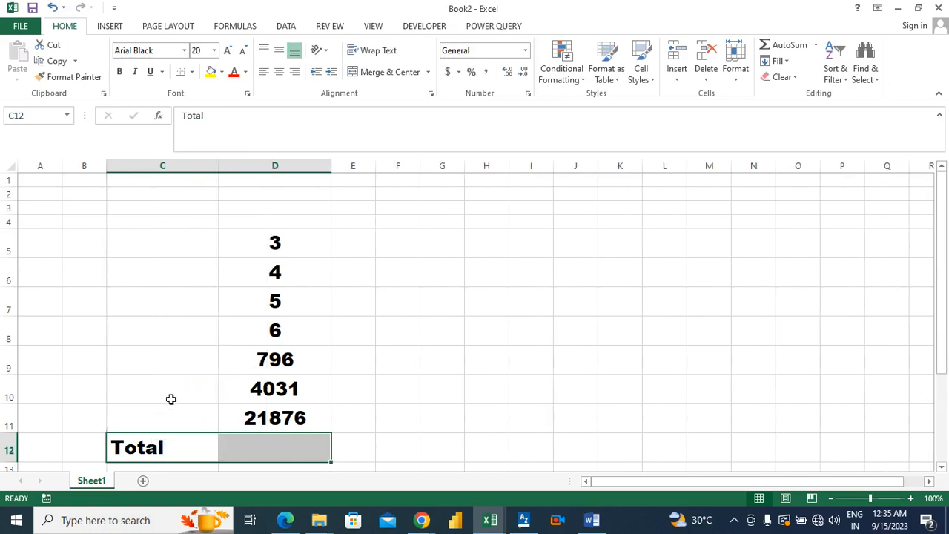
Fill the Total row cells C12:D12 with yellow.
left_click(196, 452)
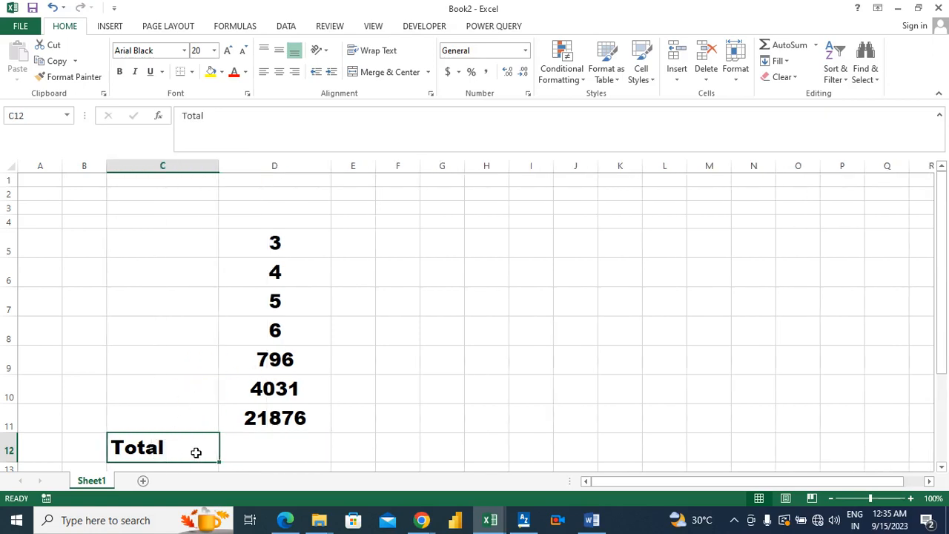
key("shift+Right")
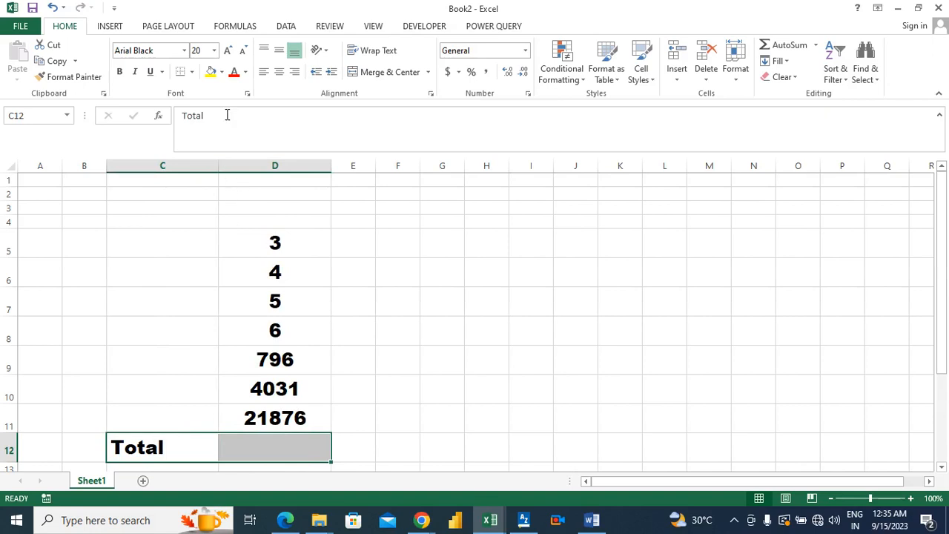
left_click(210, 72)
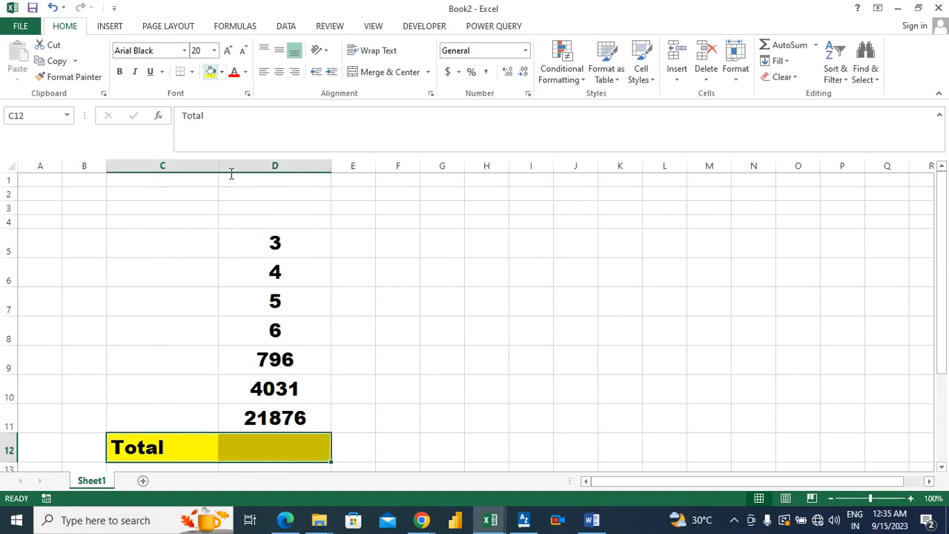
left_click(275, 449)
key("Left")
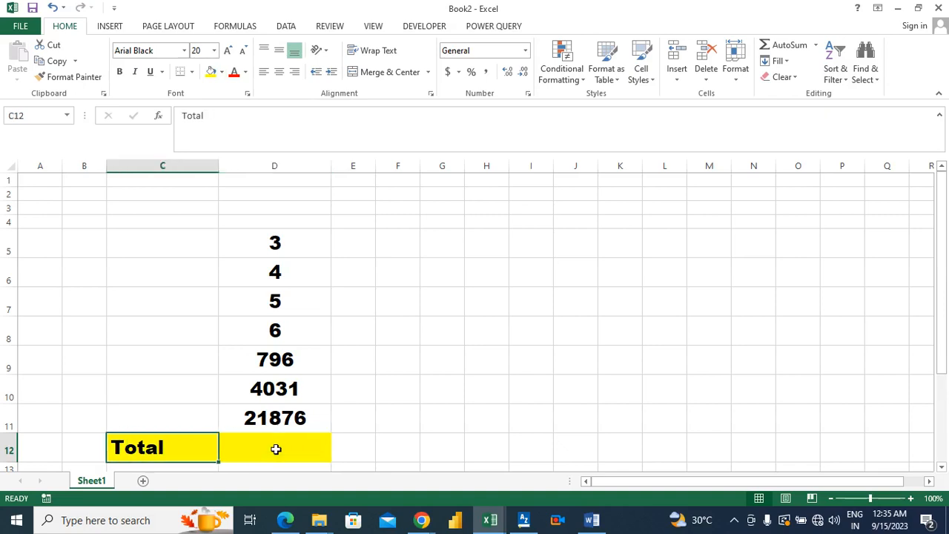
left_click(103, 239)
left_click(89, 213)
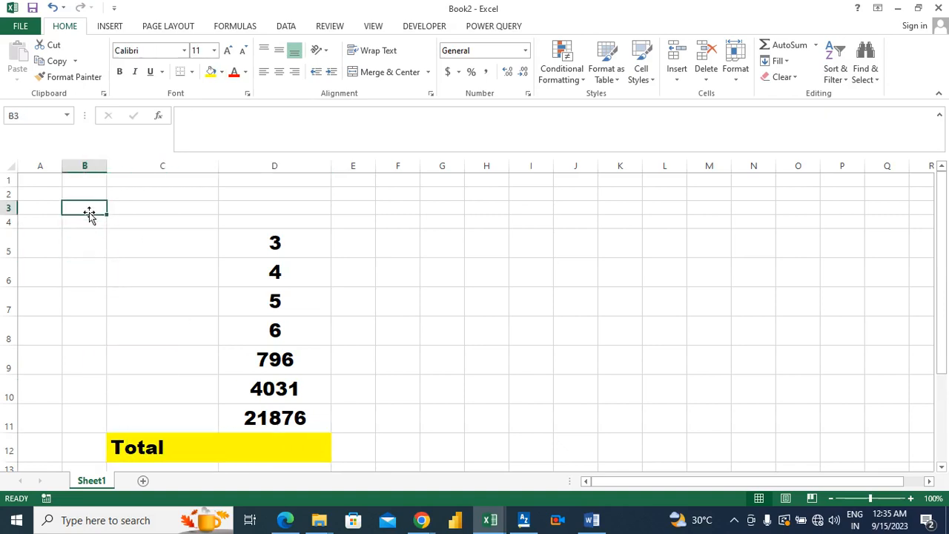
Save the workbook as an Excel Macro-Enabled Workbook named "File 5 - Count" in the Macros for Youtube Channel folder.
left_click(21, 27)
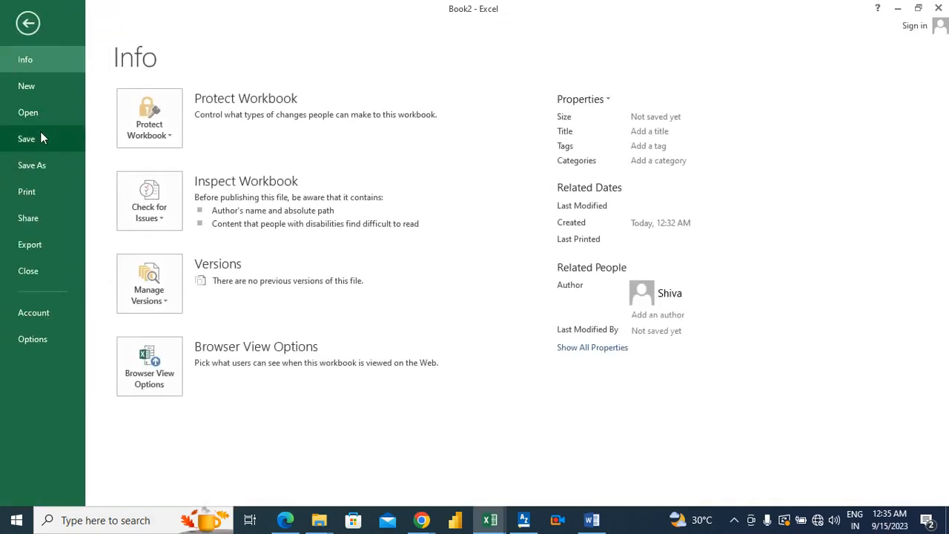
left_click(42, 160)
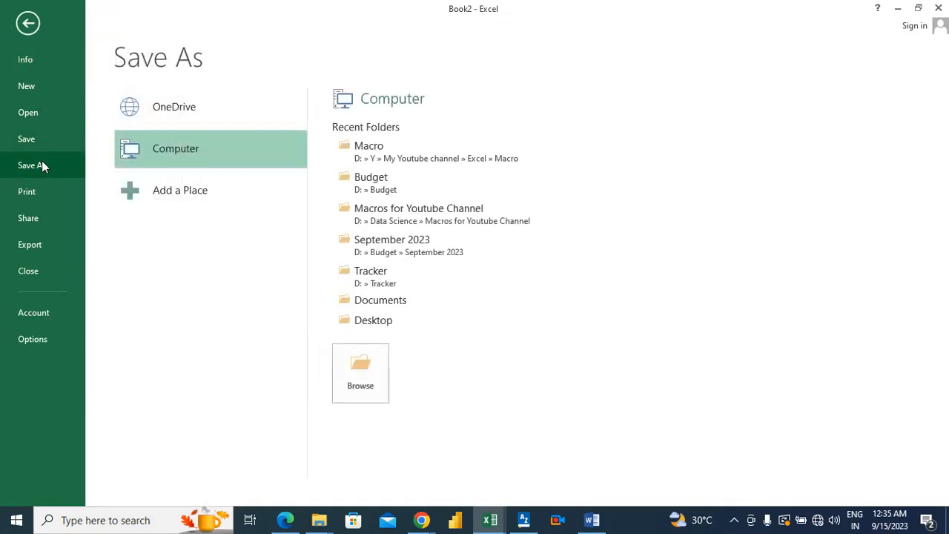
left_click(443, 207)
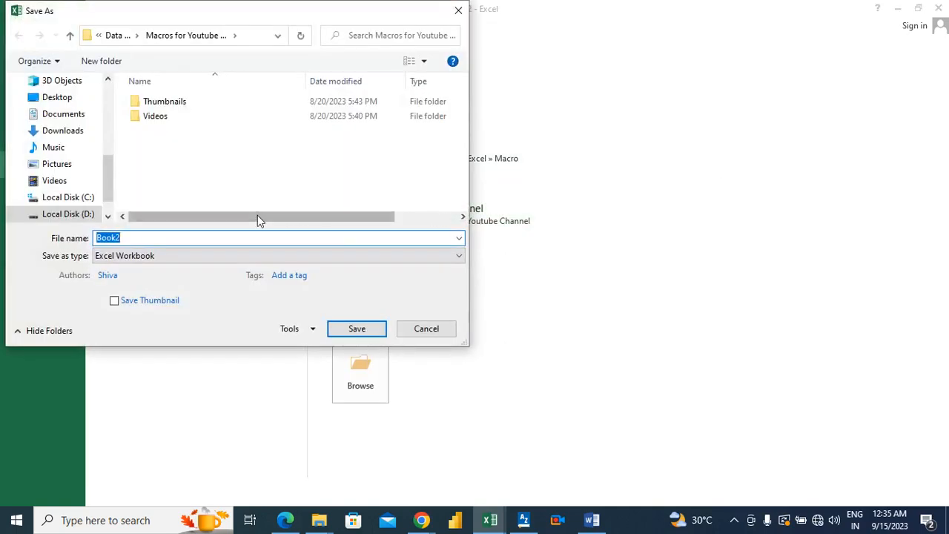
left_click(155, 256)
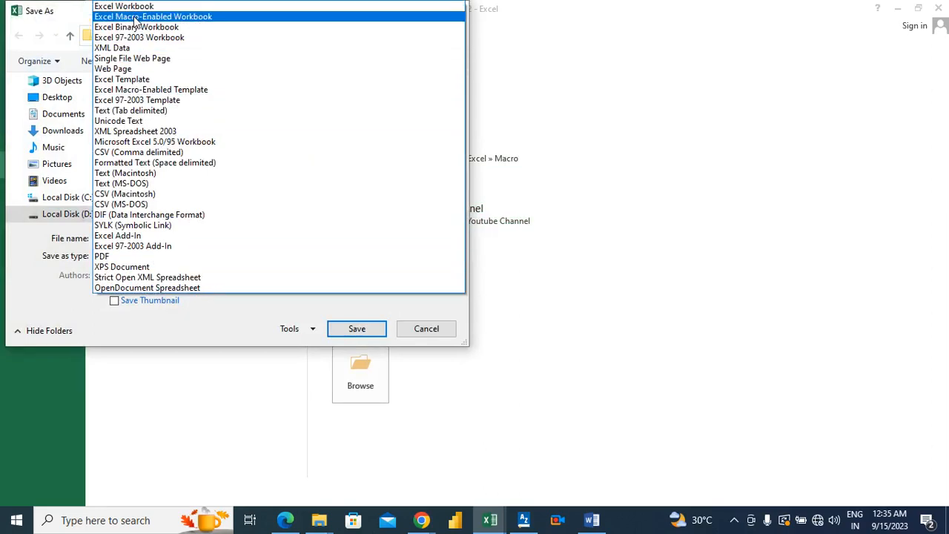
left_click(136, 18)
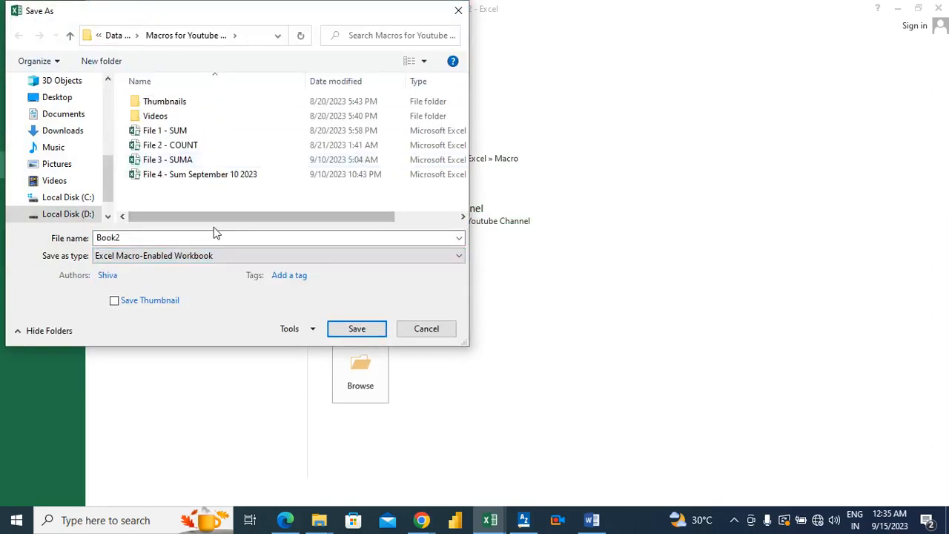
double_click(138, 235)
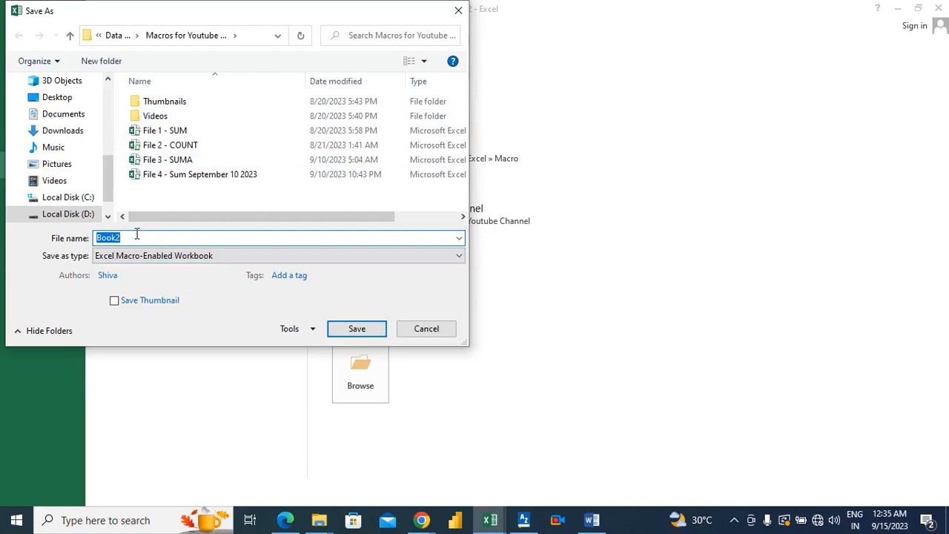
type("File")
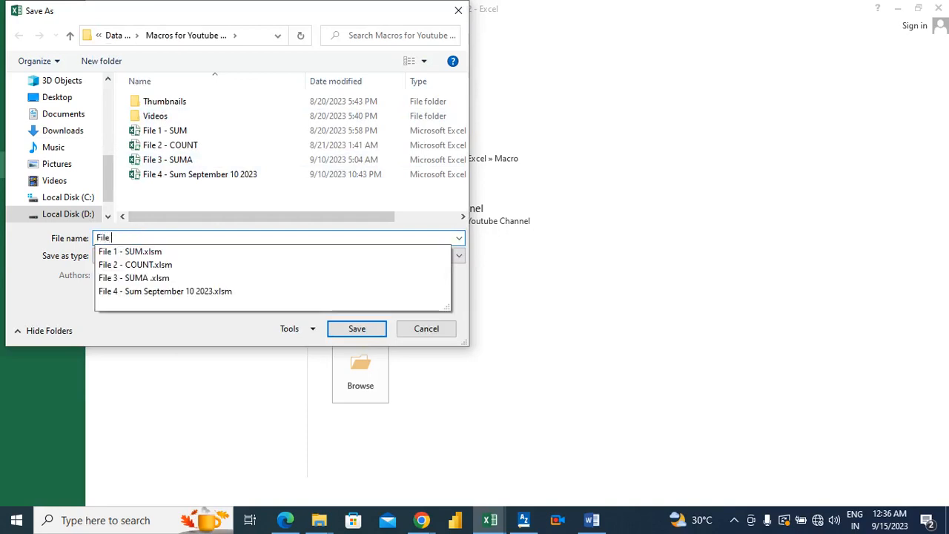
type(" 5 -")
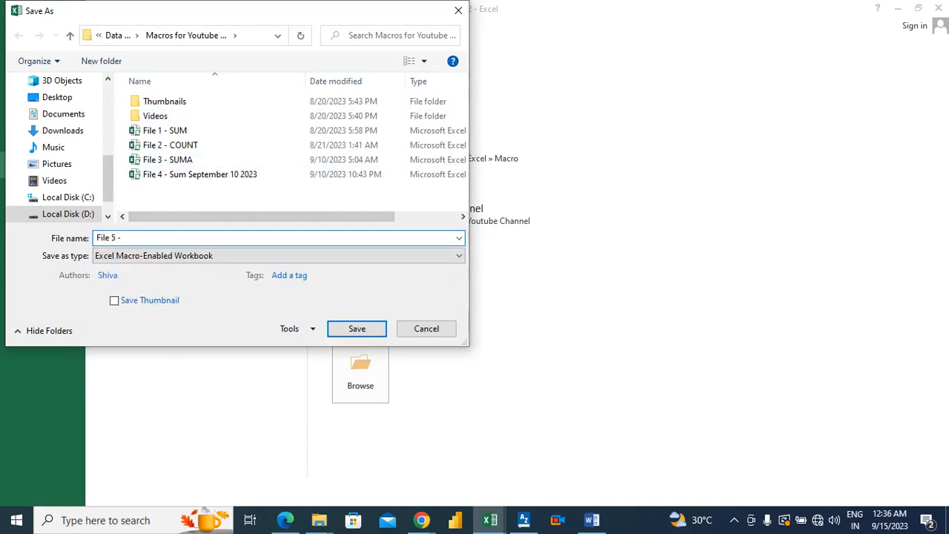
type(" Count")
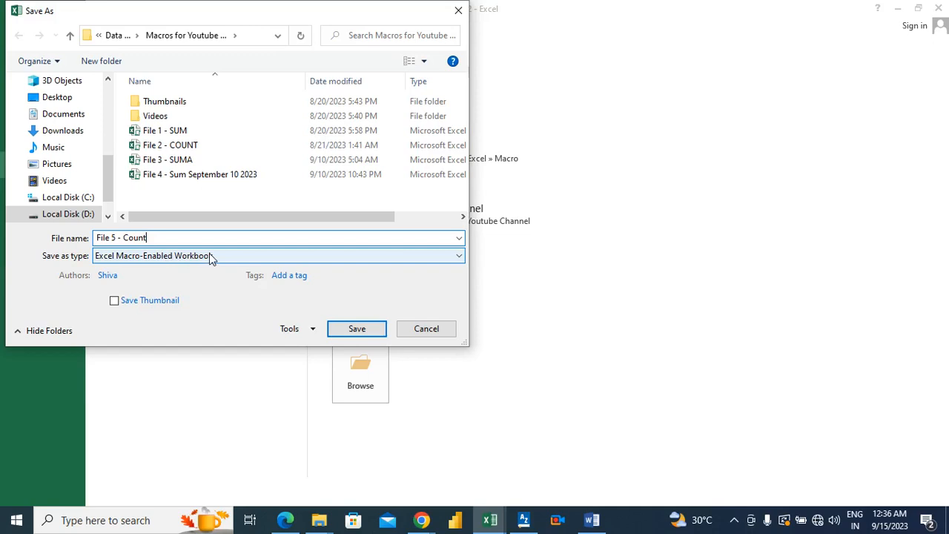
left_click(358, 330)
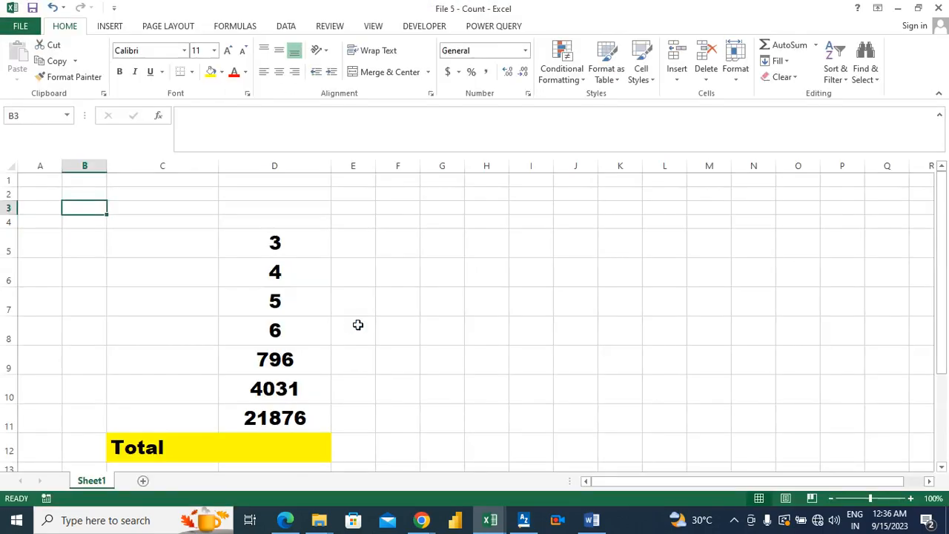
Start recording a macro named Count2, stored in this workbook, with the description "Count2".
left_click(445, 209)
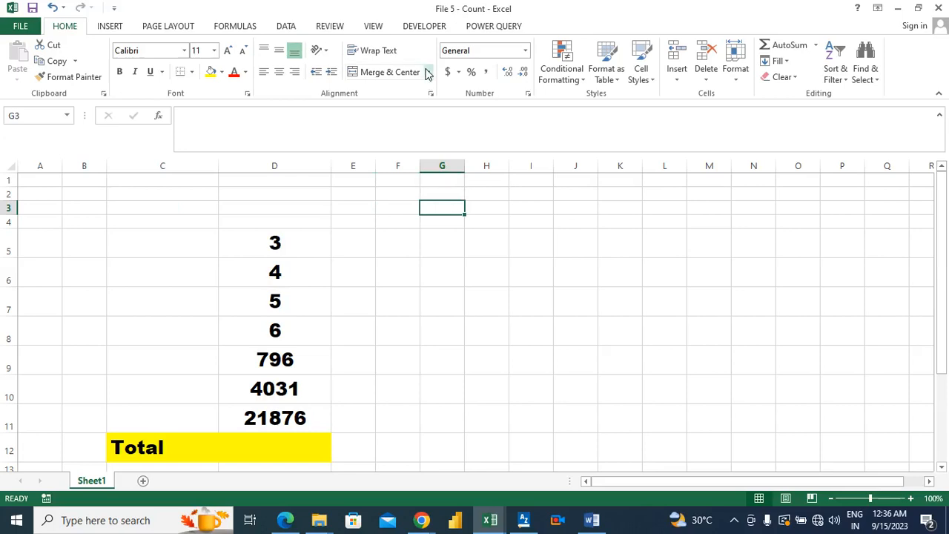
left_click(410, 30)
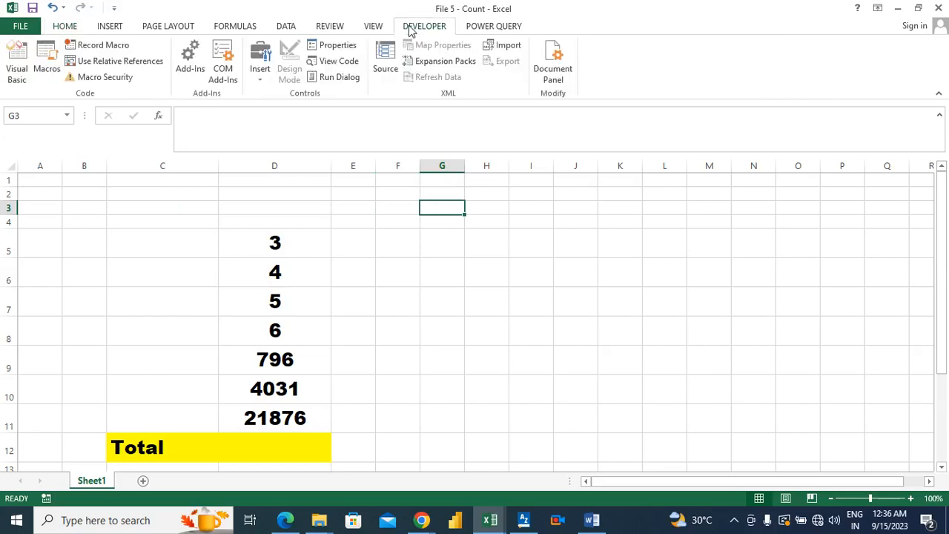
left_click(104, 45)
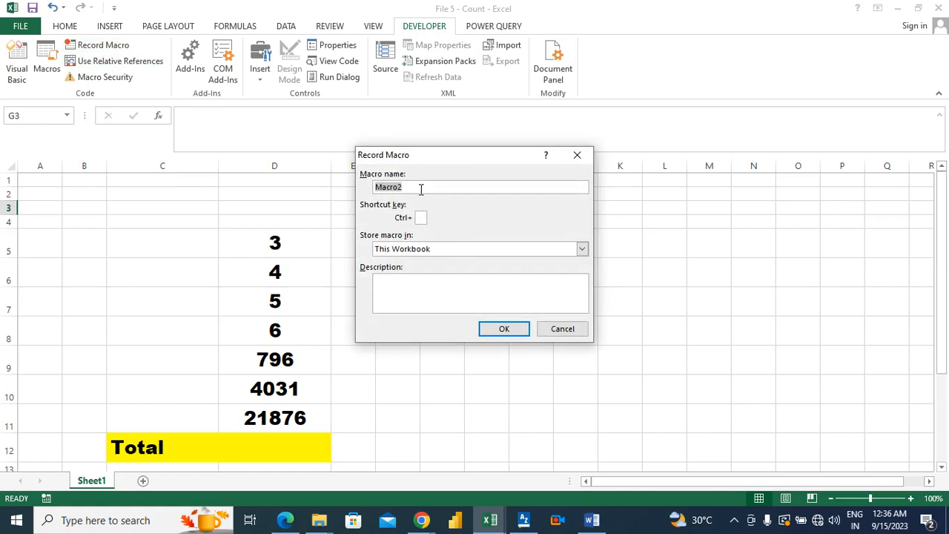
type("Count2")
left_click(424, 282)
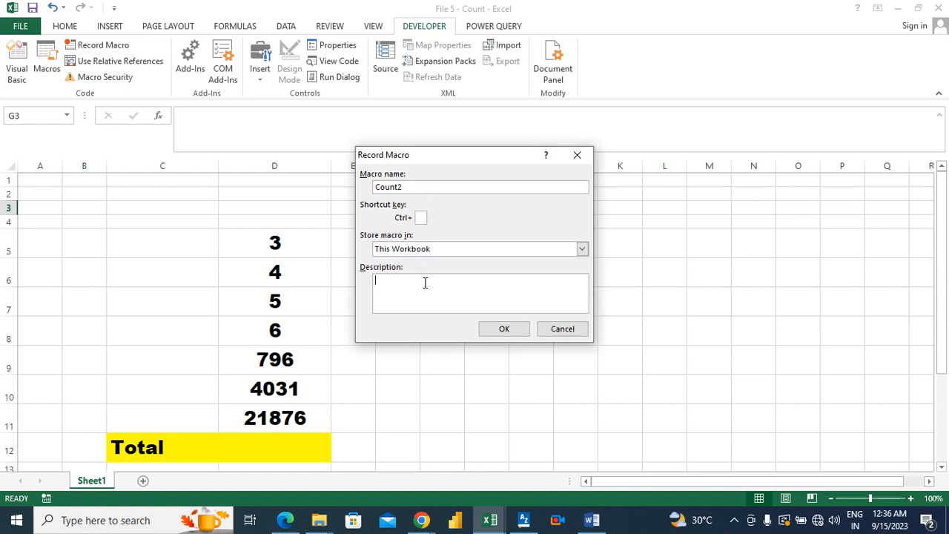
type("Count2")
left_click(506, 328)
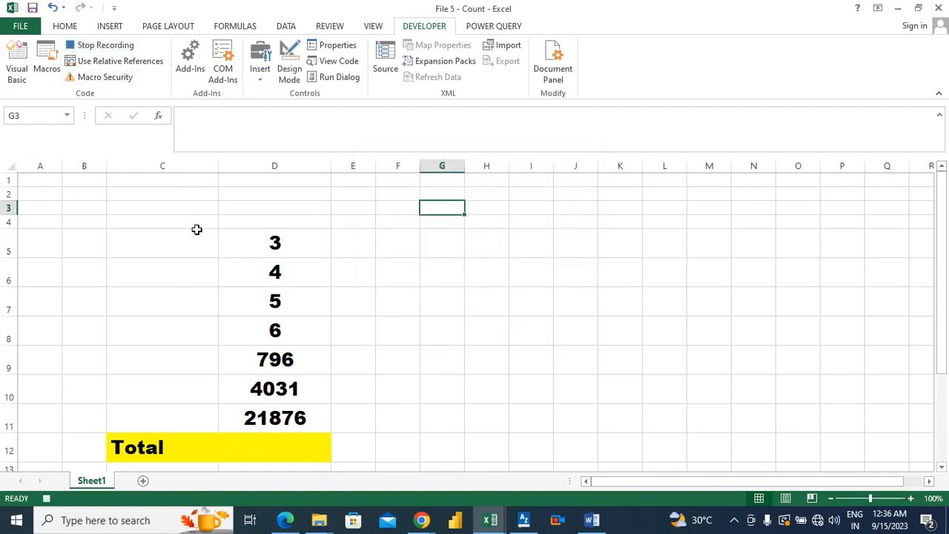
Enter the formula =COUNT(D5:D11) in the Total cell D12, and stop the macro recording.
left_click(283, 448)
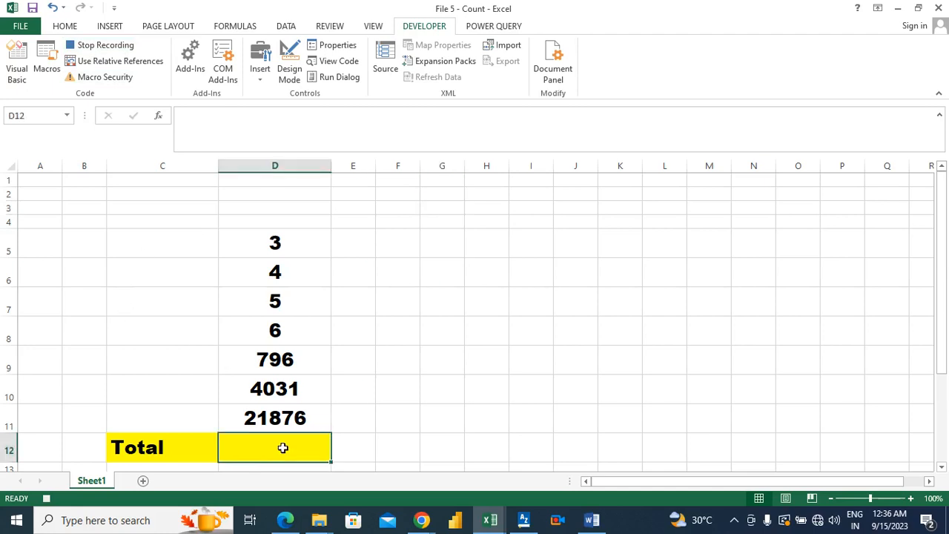
type("=")
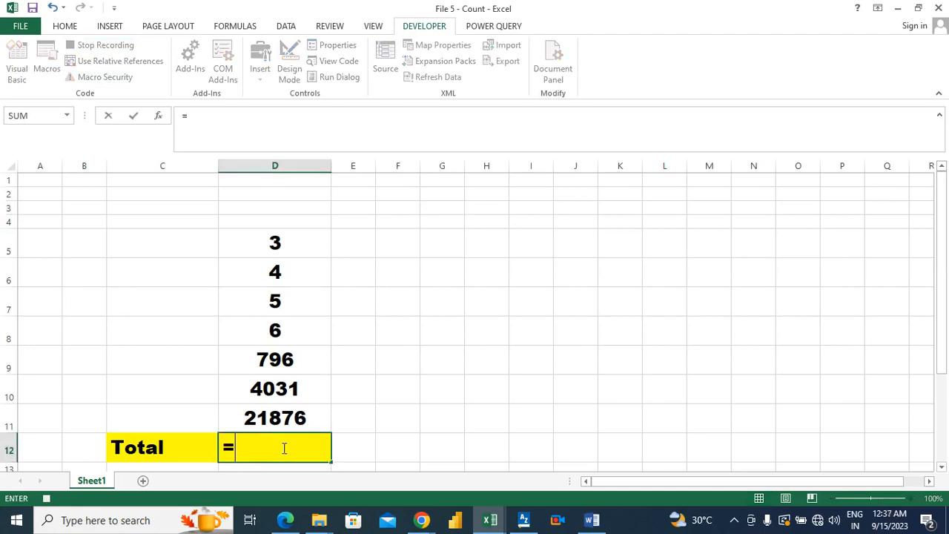
type("Coun")
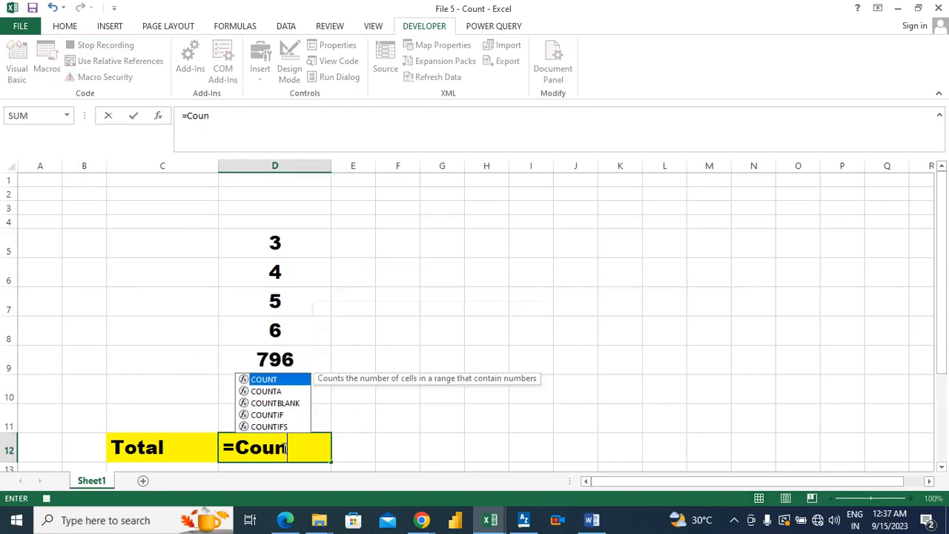
type("t(")
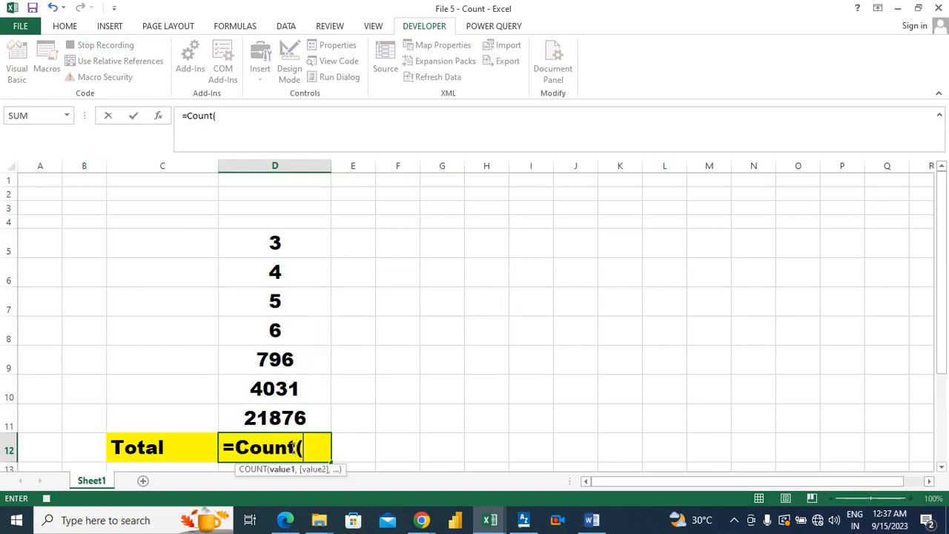
left_click(284, 417)
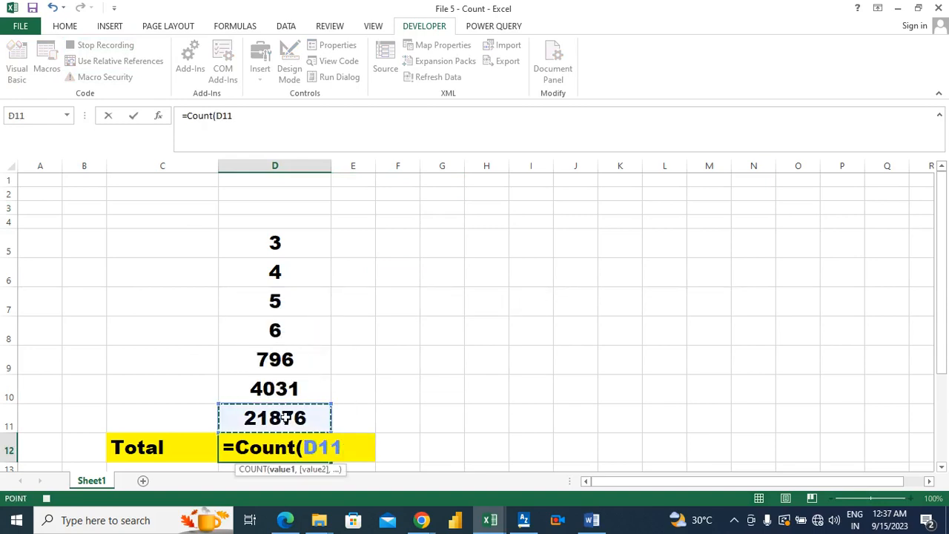
key("ctrl+shift+Up")
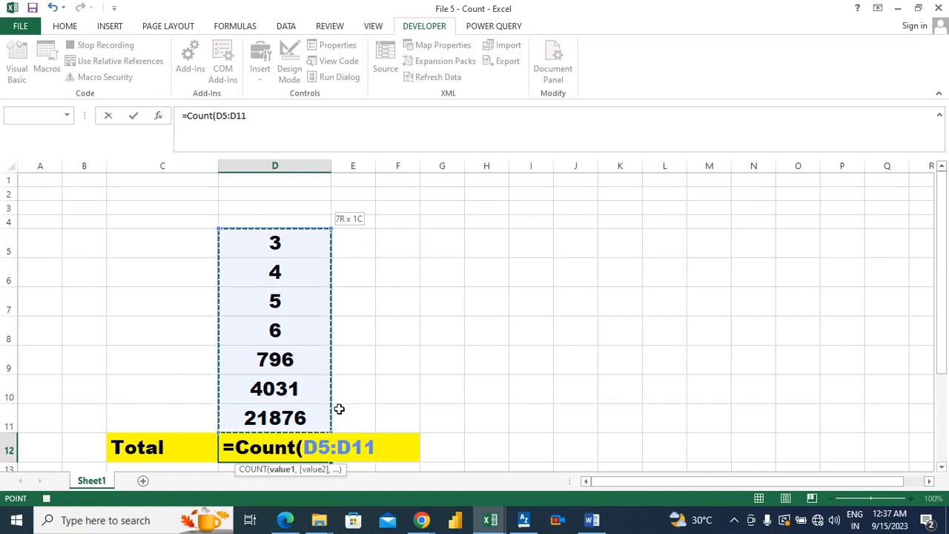
type(")")
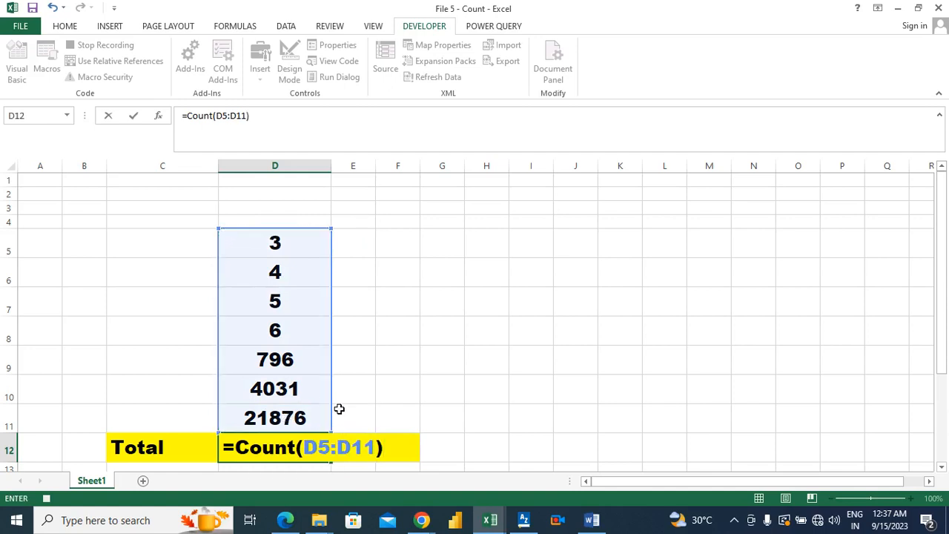
key("Return")
left_click(295, 439)
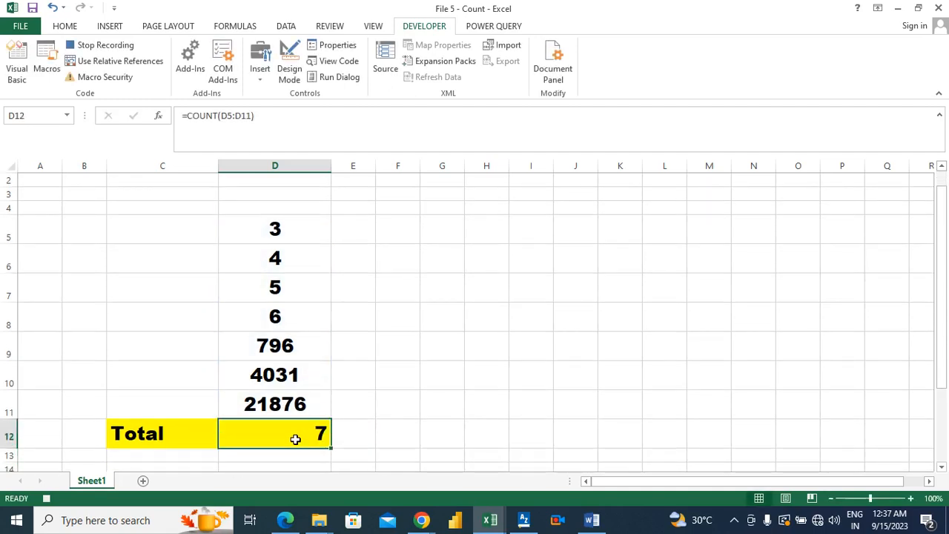
left_click(123, 45)
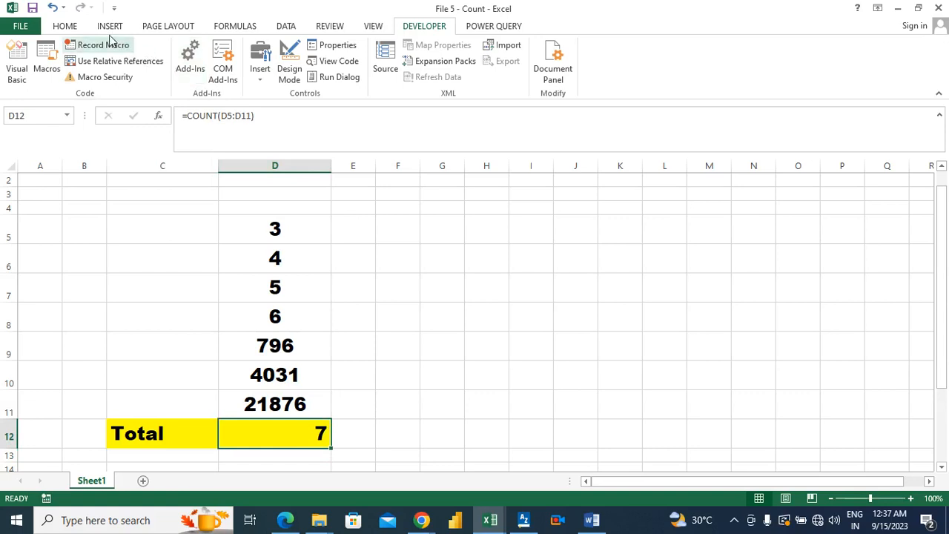
Center the contents of the Total value cell D12 both horizontally and vertically.
left_click(66, 26)
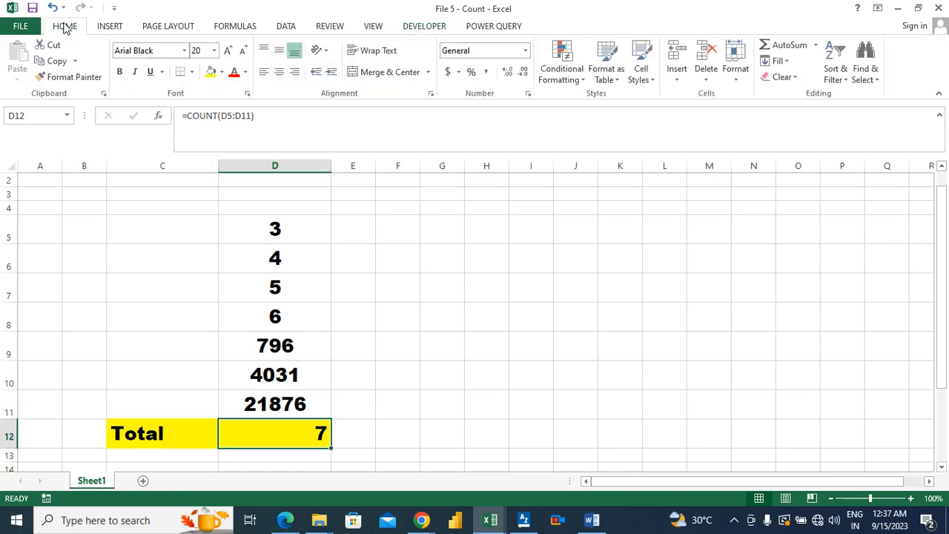
left_click(278, 71)
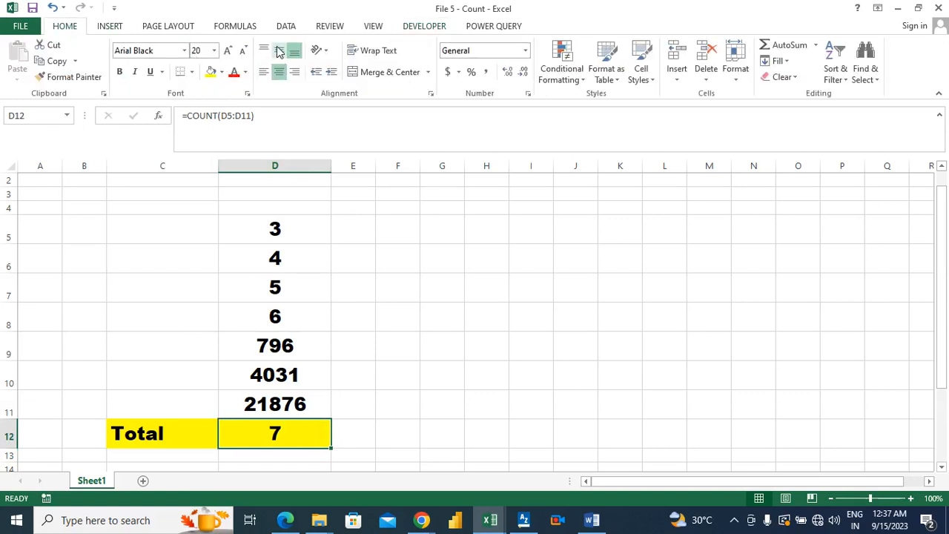
left_click(279, 49)
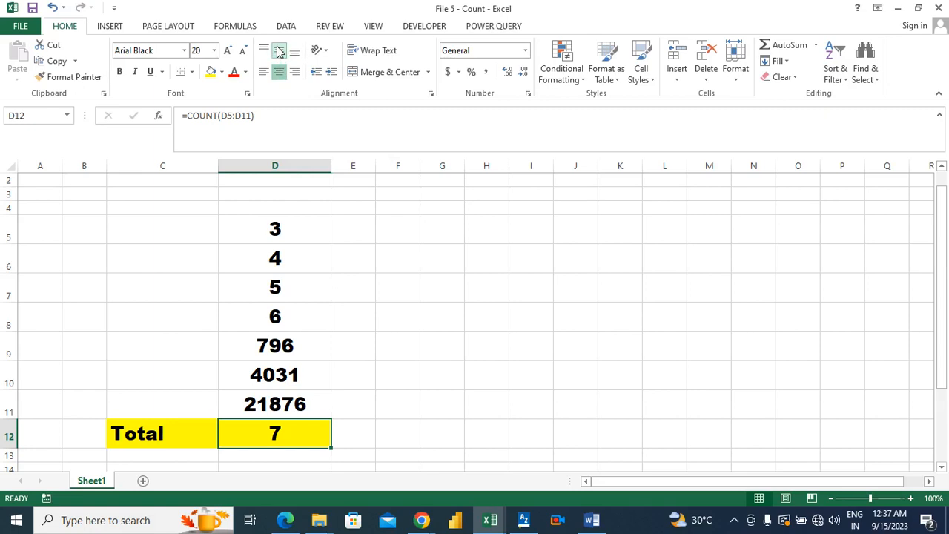
left_click(443, 209)
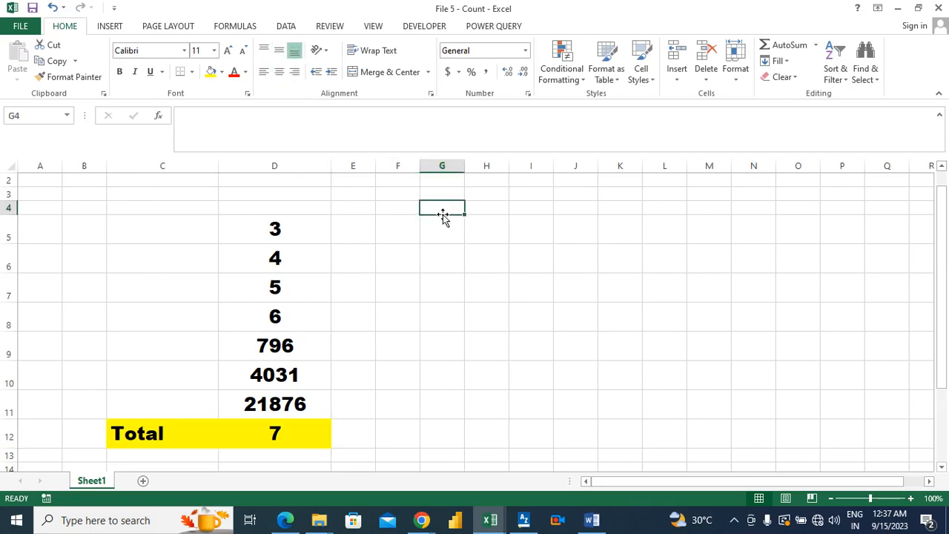
Draw a rectangle about 5.15 by 1.44 inches over columns G to N beside the numbers and fill it with gold.
left_click(111, 26)
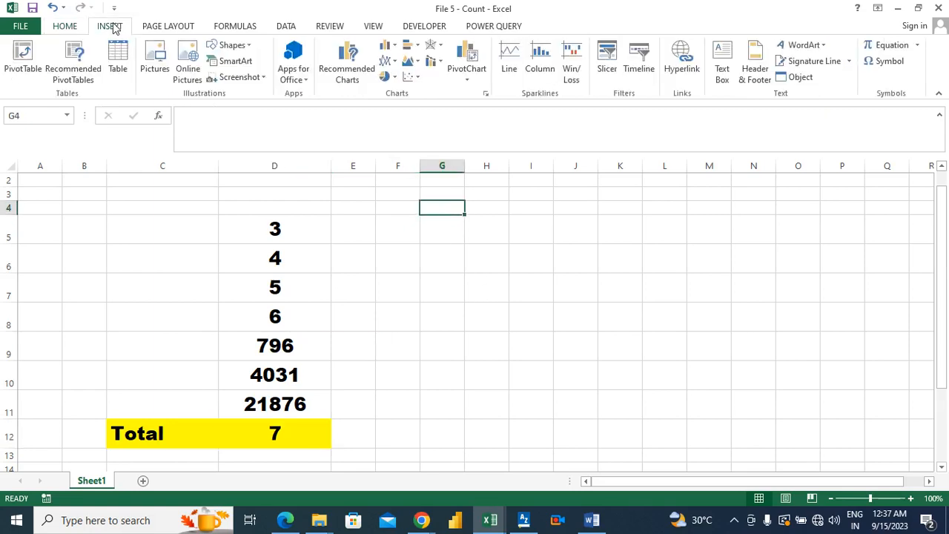
left_click(246, 48)
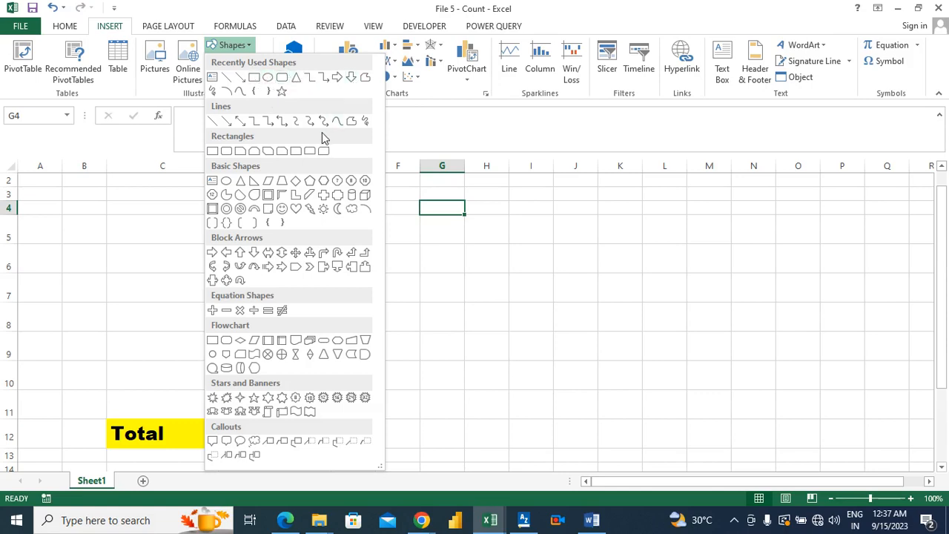
left_click(212, 152)
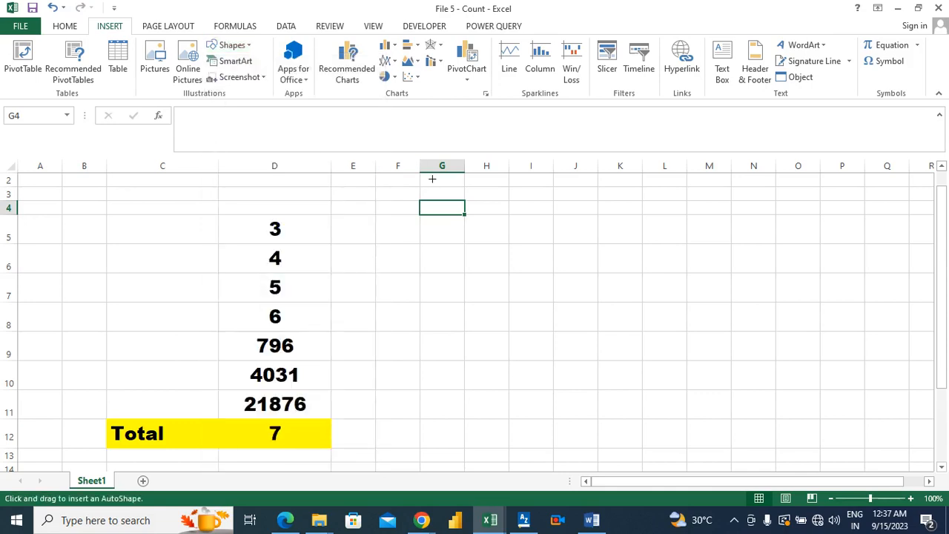
left_click_drag(418, 198, 762, 295)
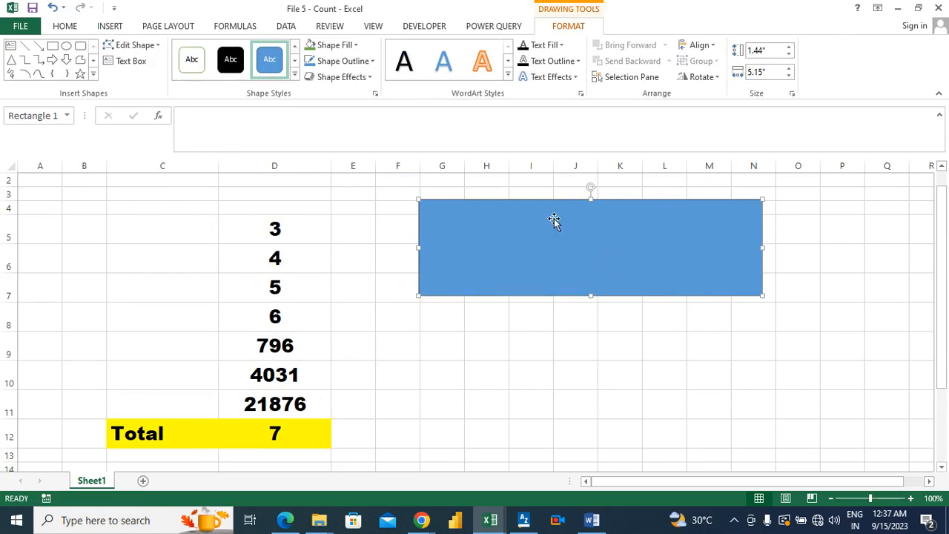
left_click(355, 48)
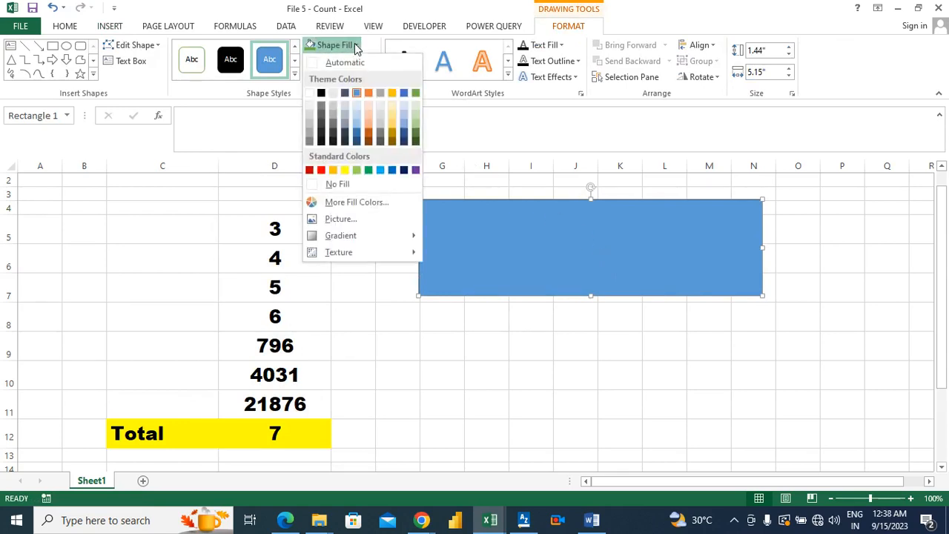
left_click(393, 94)
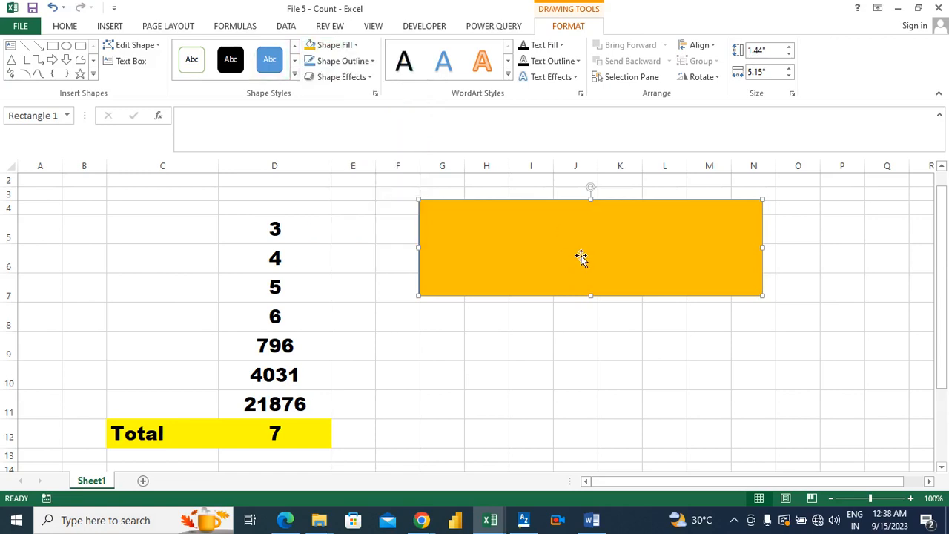
Label the gold rectangle "COUNT" and format the text in Arial Black at size 60.
type("c")
key("shift+Left")
key("shift+Left")
key("shift+Left")
key("shift+Left")
key("shift+Left")
left_click(66, 27)
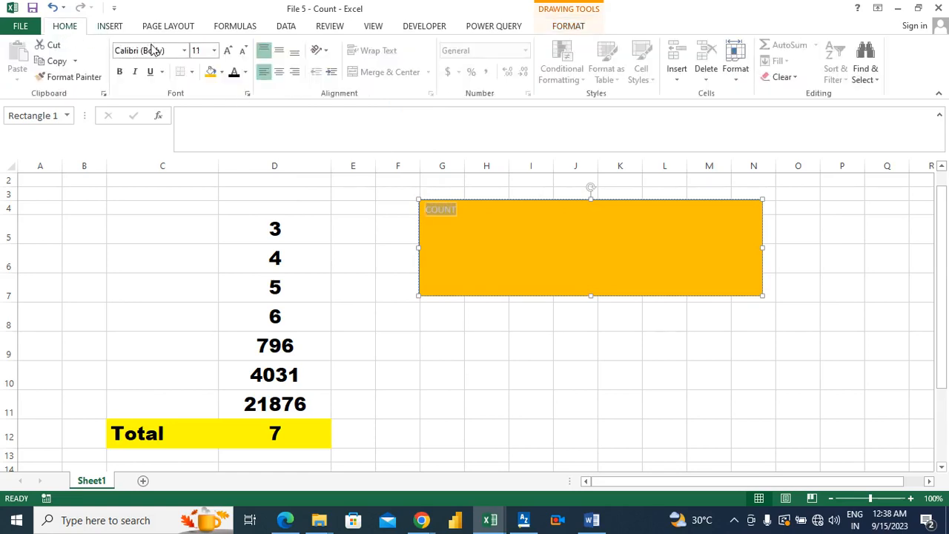
left_click(185, 50)
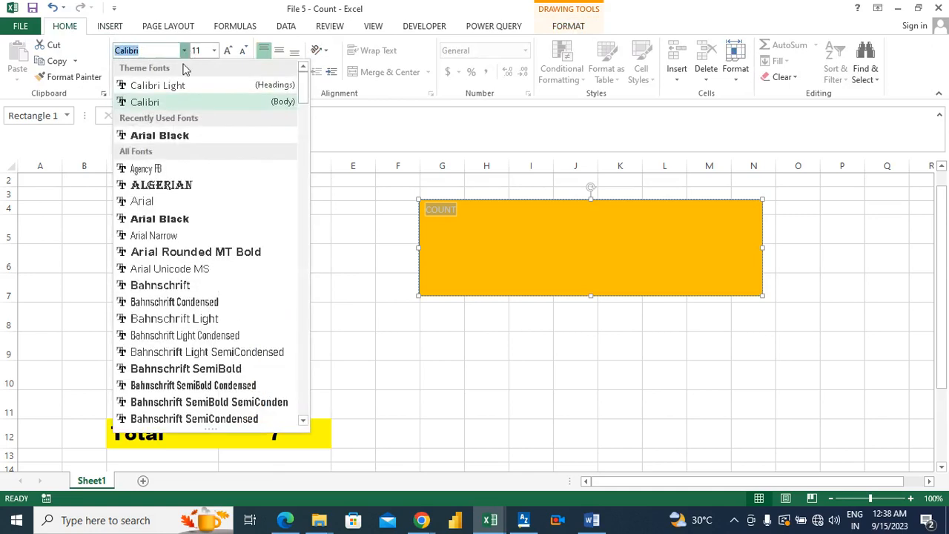
left_click(167, 140)
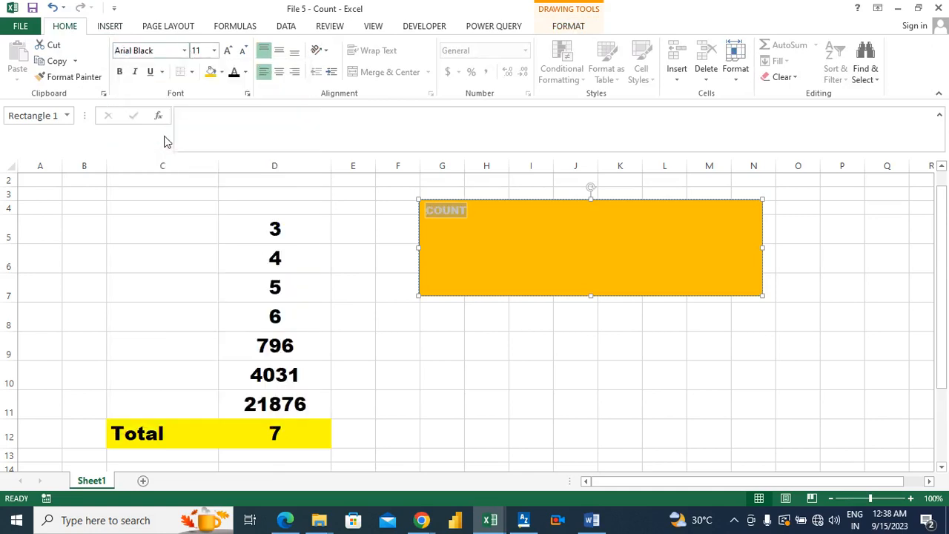
left_click(214, 51)
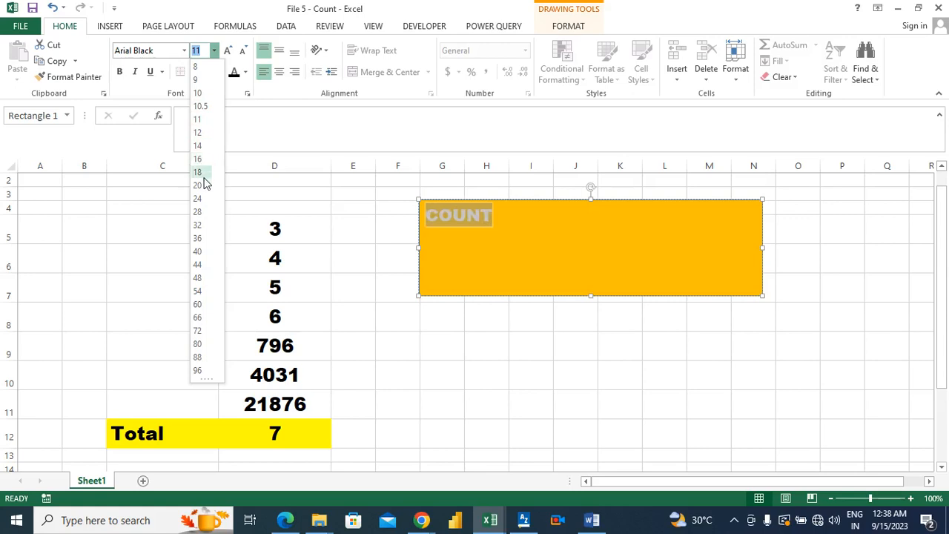
left_click(206, 252)
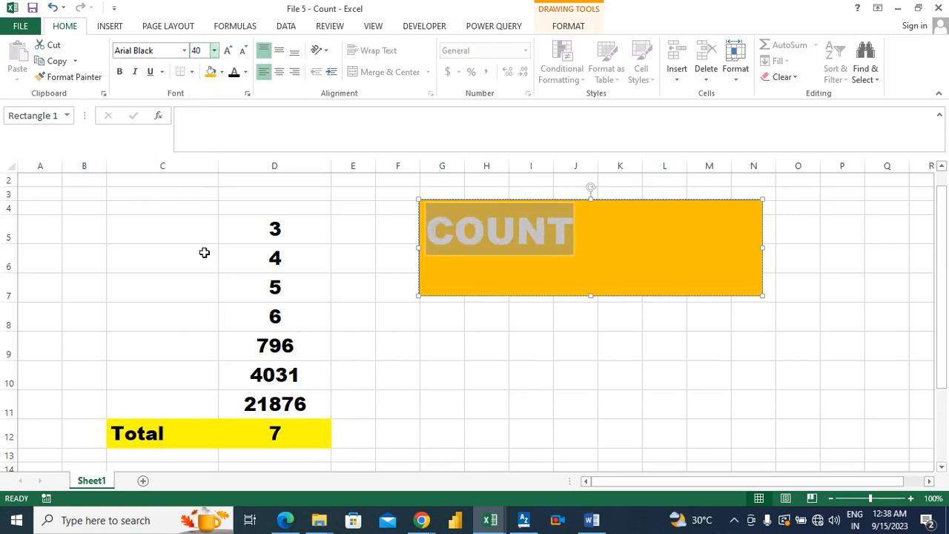
left_click(214, 51)
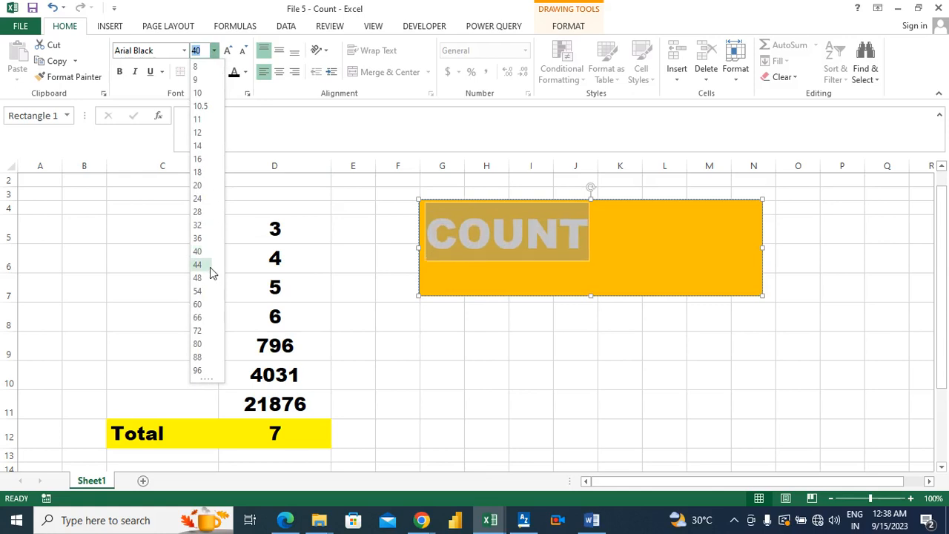
left_click(200, 306)
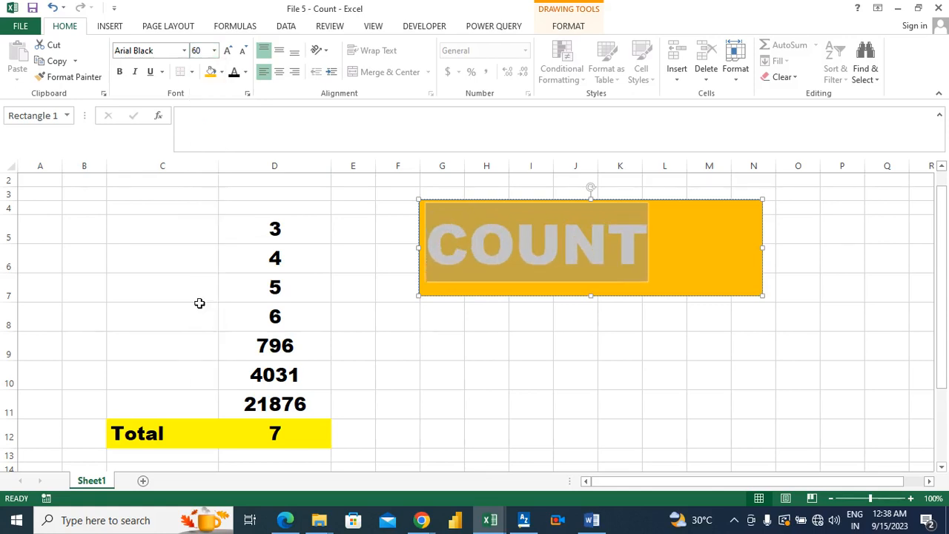
Center the COUNT text horizontally and vertically in the rectangle and color it black.
left_click(280, 72)
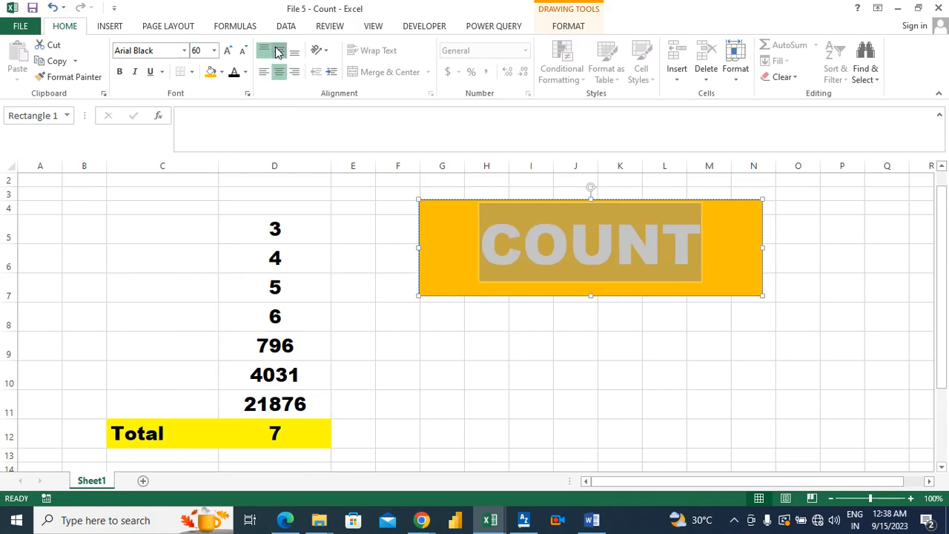
left_click(279, 50)
left_click(246, 73)
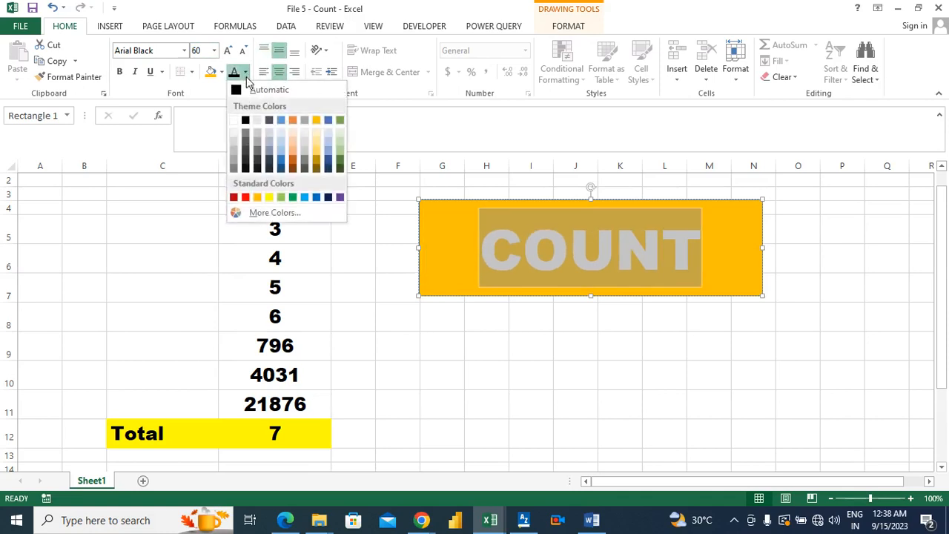
left_click(246, 128)
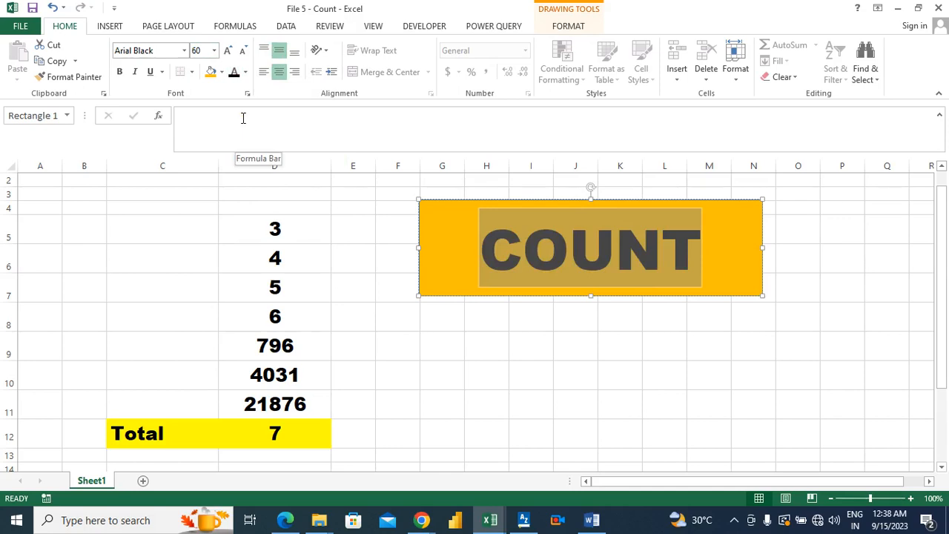
left_click(428, 338)
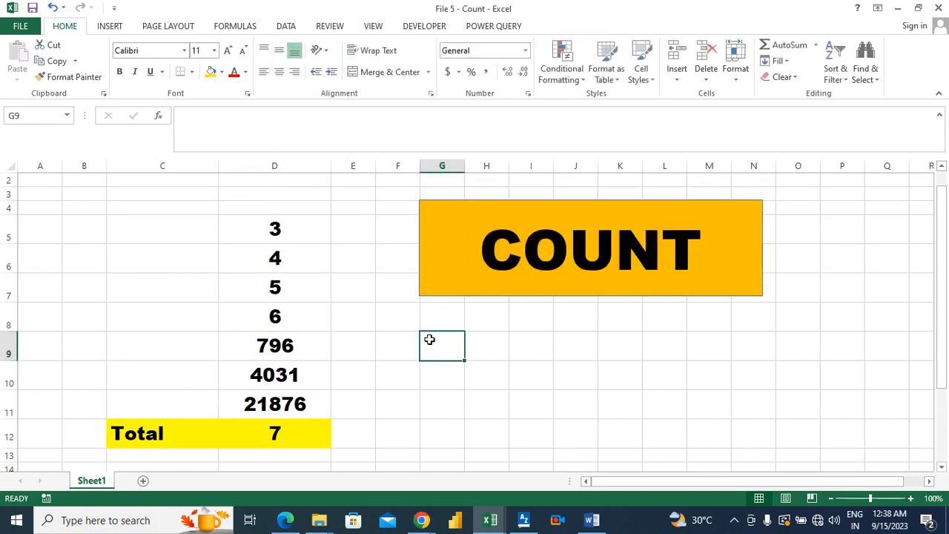
Assign the Count macro from File 2 - Count.xlsm to the gold COUNT rectangle.
left_click(415, 204)
right_click(415, 205)
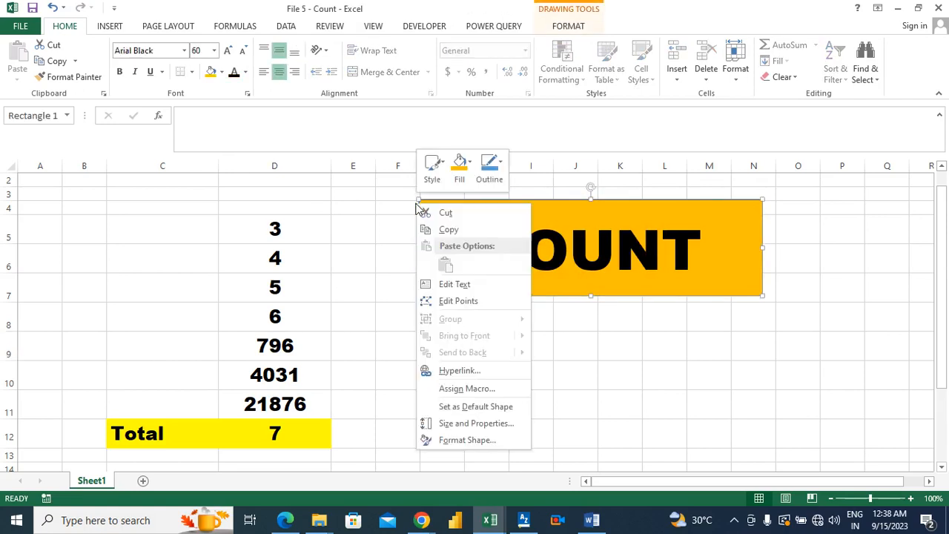
left_click(449, 388)
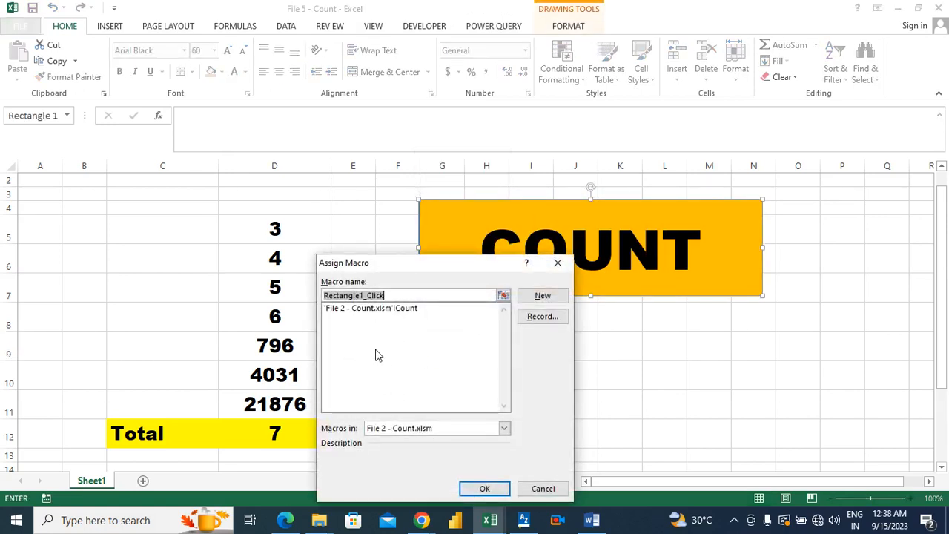
left_click(359, 310)
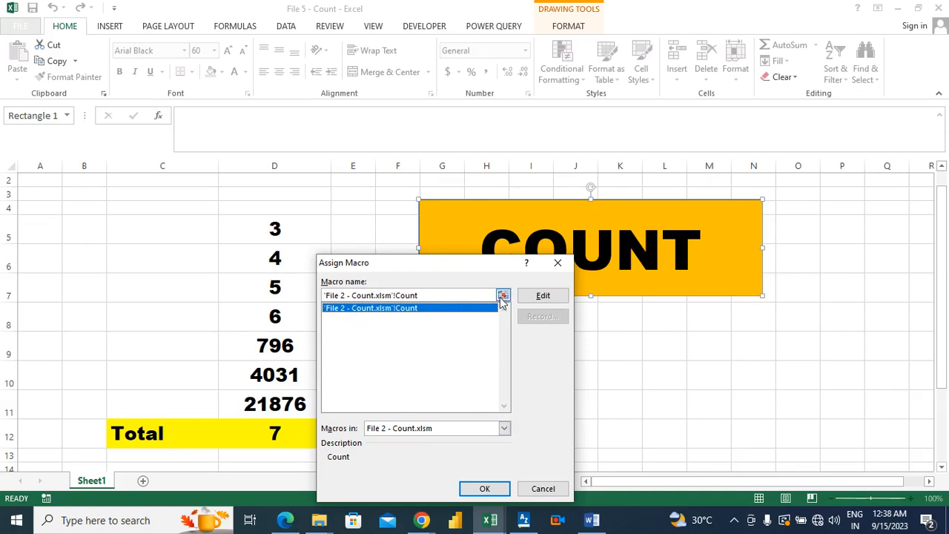
left_click(484, 489)
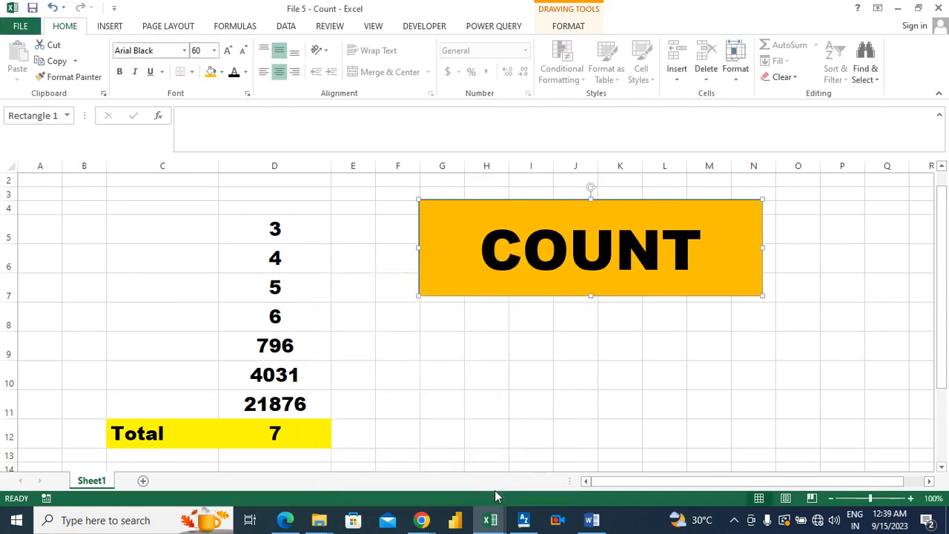
Clear the Total value in cell D12 and restore its count formula.
left_click(296, 430)
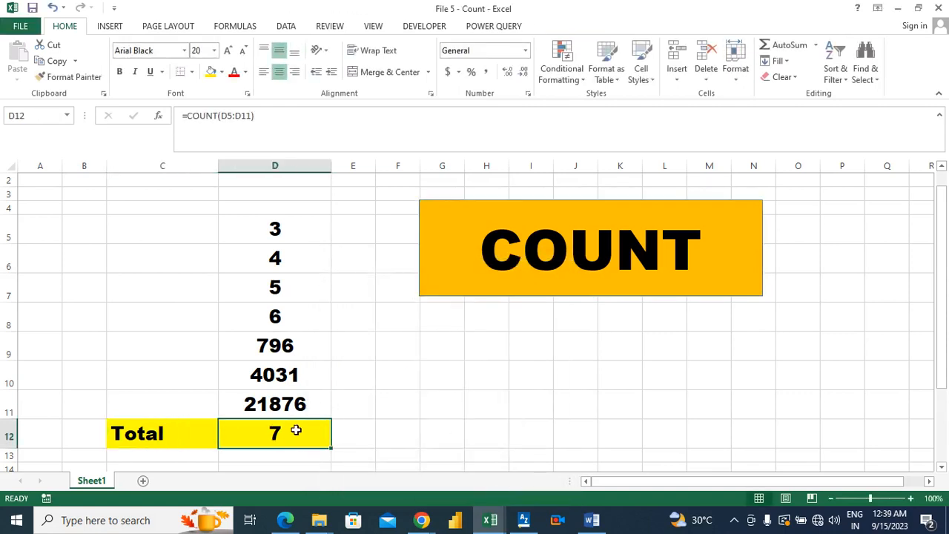
key("Delete")
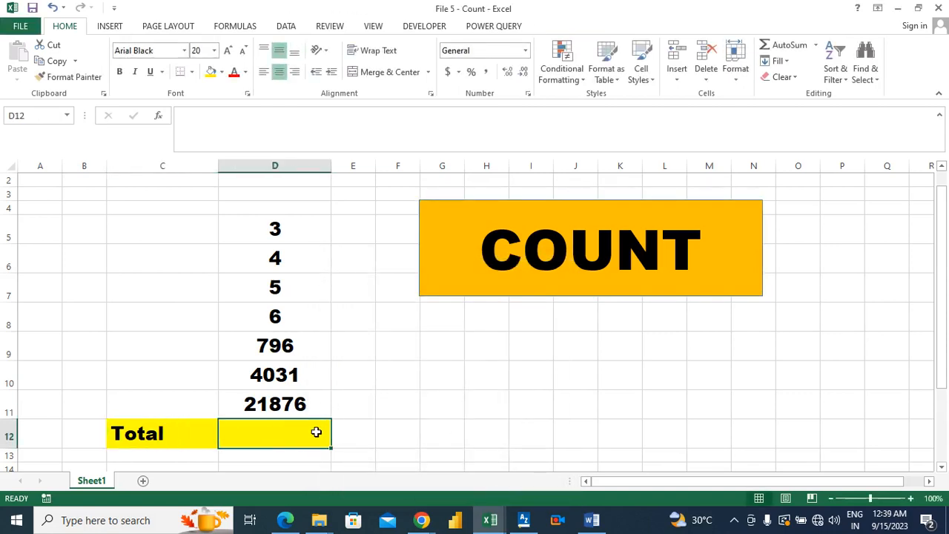
key("Right")
key("Left")
key("Left")
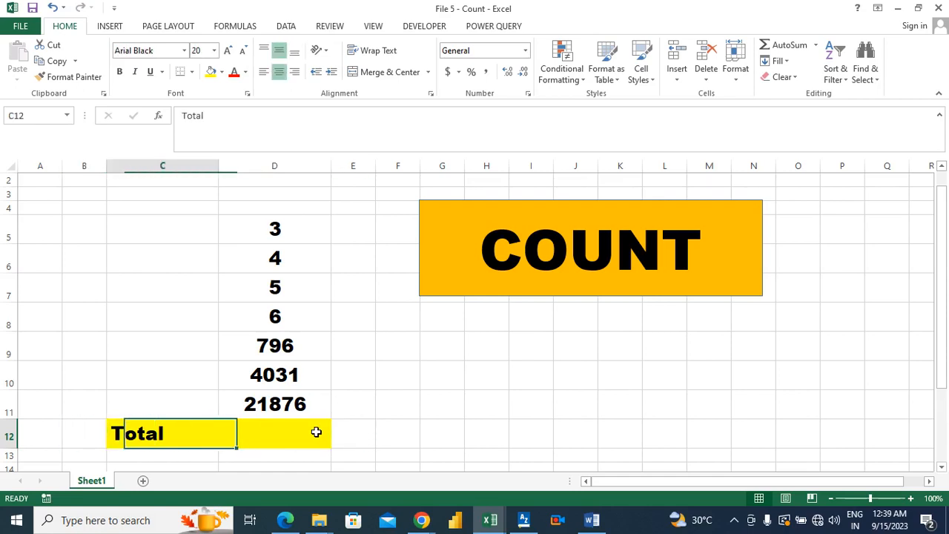
left_click(316, 431)
key("ctrl+z")
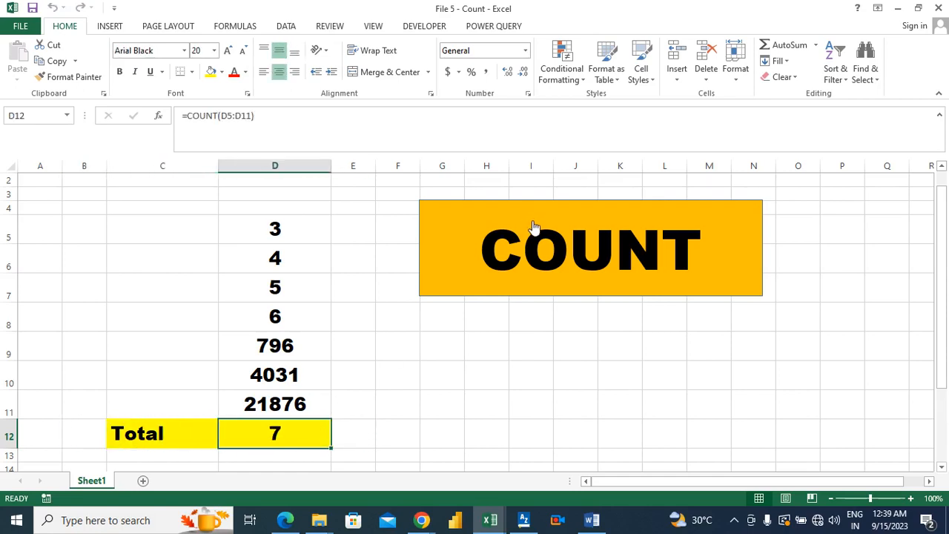
Move from the Total label to D12, clear the value again and restore the count of D5:D11.
left_click(189, 430)
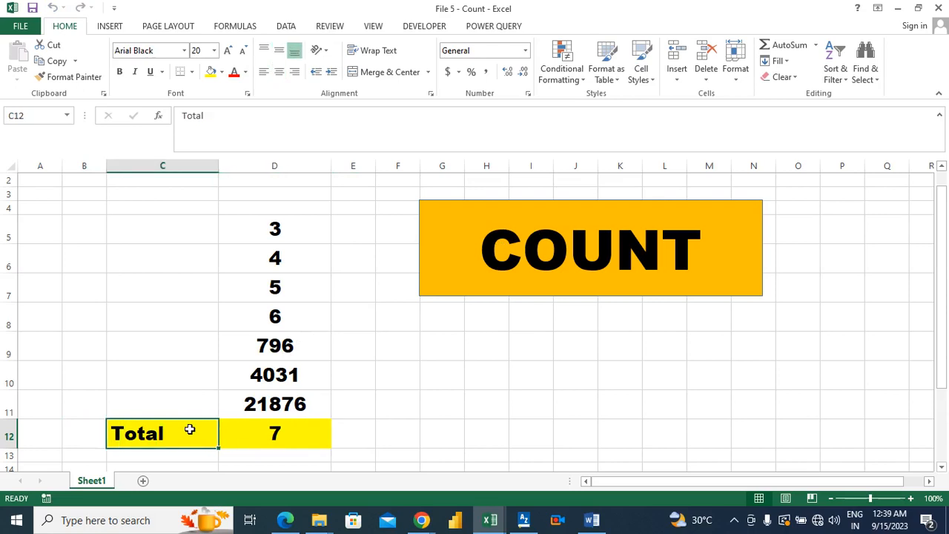
key("Right")
key("Left")
key("Right")
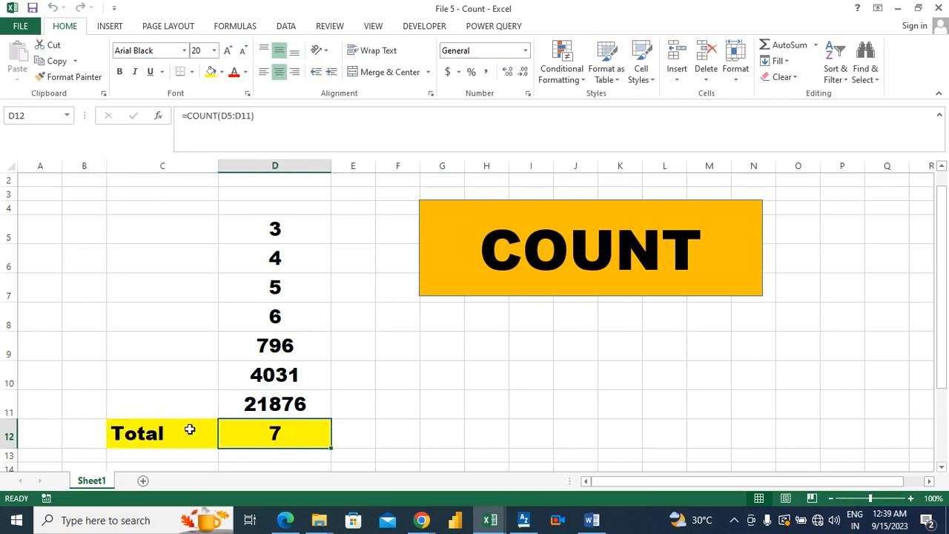
left_click(189, 430)
key("Right")
key("Delete")
left_click(189, 430)
key("Right")
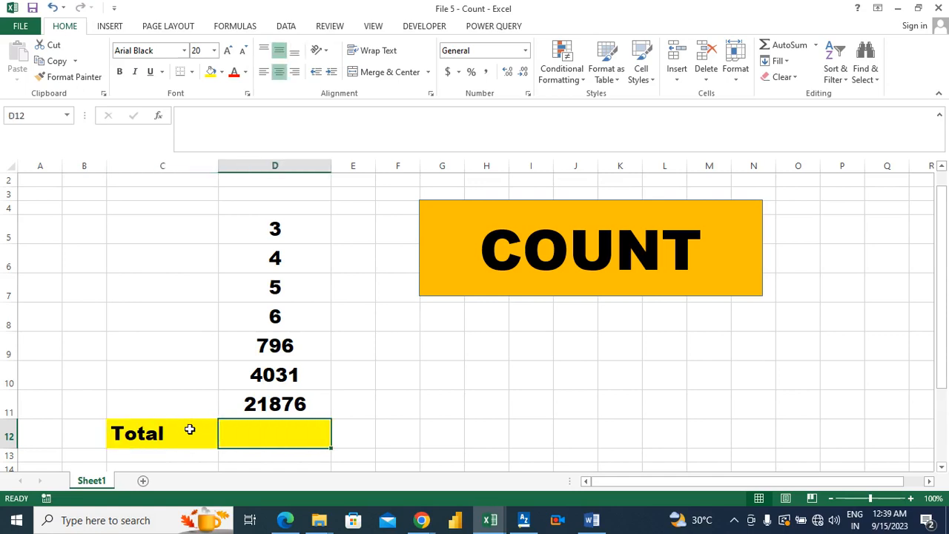
left_click(189, 430)
key("Right")
key("ctrl+z")
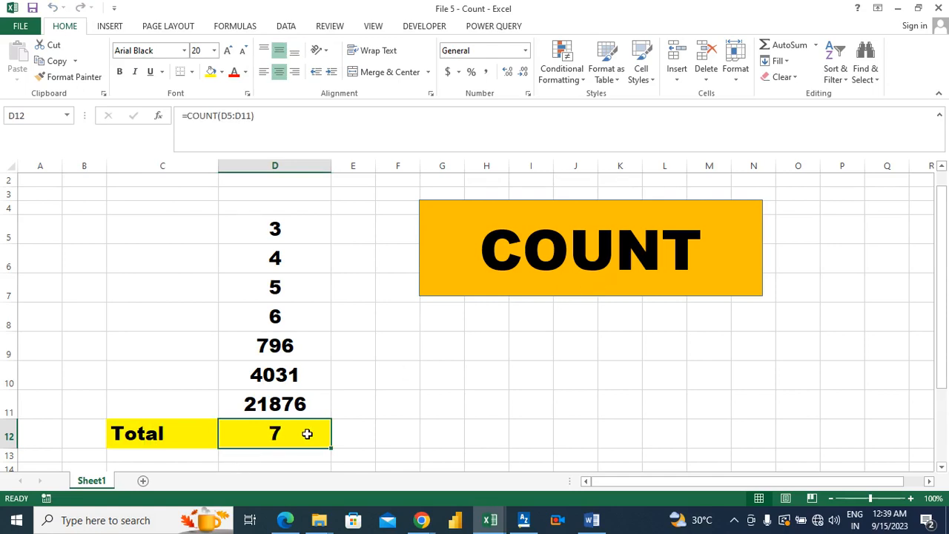
Empty the Total value cell D12 once more and bring back =COUNT(D5:D11).
left_click(378, 414)
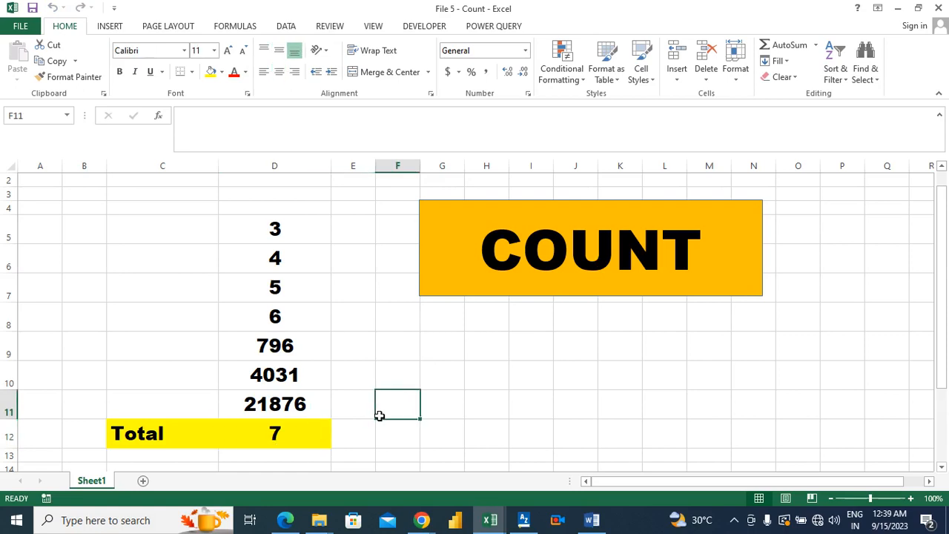
left_click(307, 436)
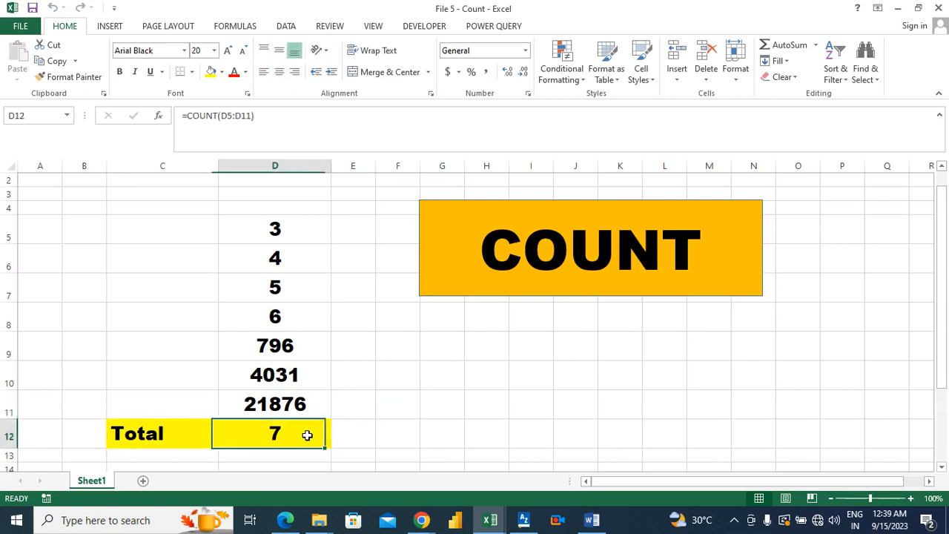
key("Delete")
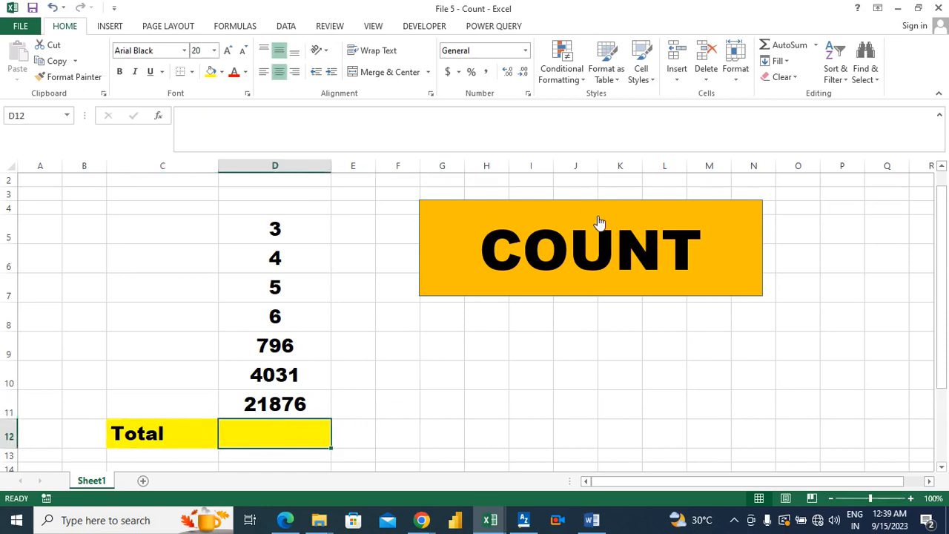
key("ctrl+z")
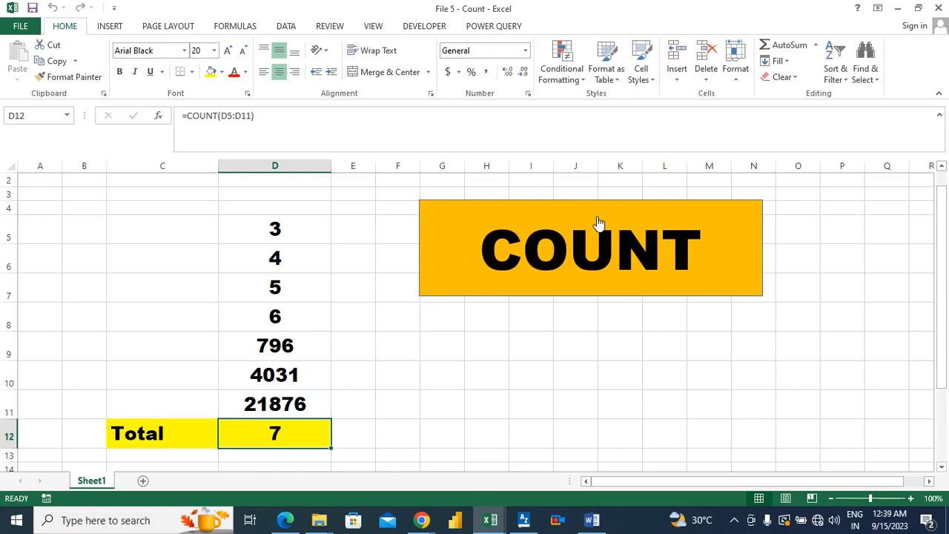
left_click(379, 403)
key("Left")
key("Left")
key("Down")
key("Left")
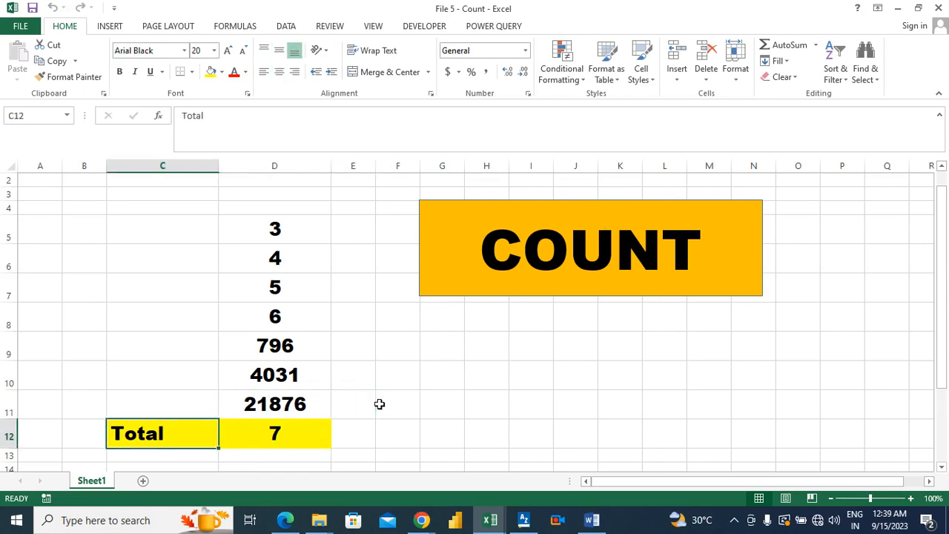
key("Right")
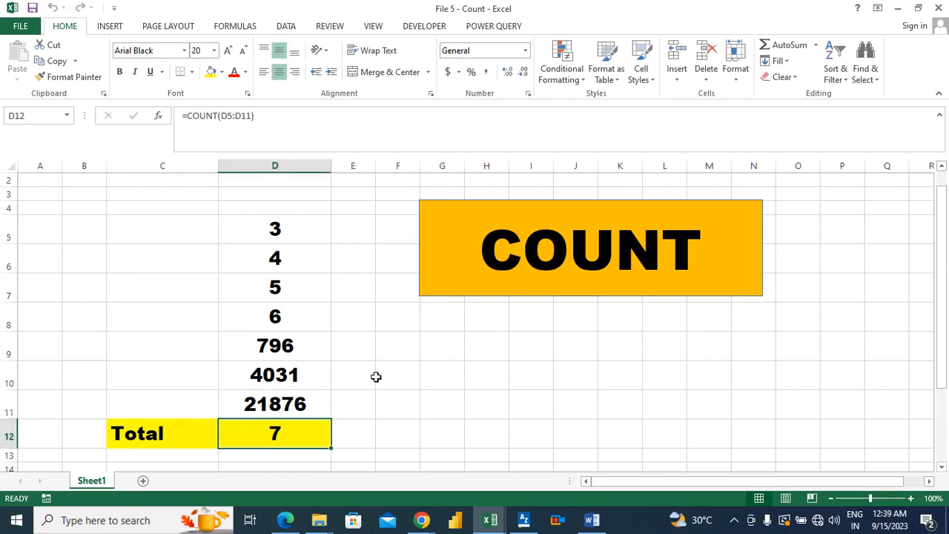
left_click(375, 372)
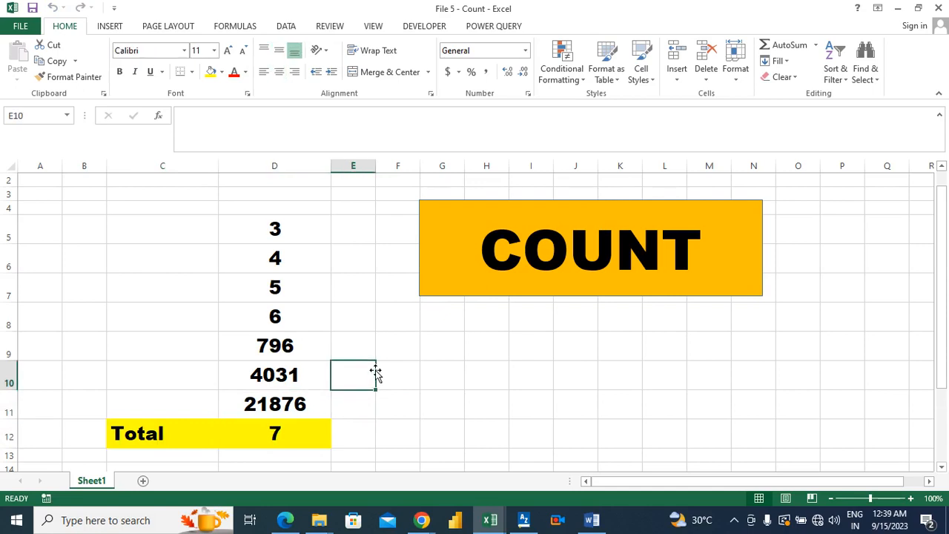